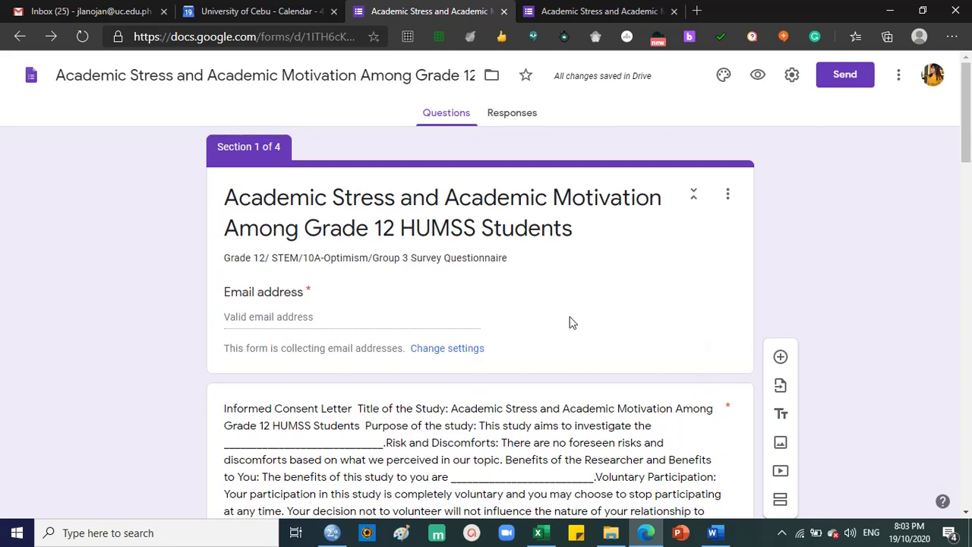
- Switch to the Word document and review its outline of the four survey sections and the notes on form settings
left_click(712, 535)
scroll(525, 394, "up", 20)
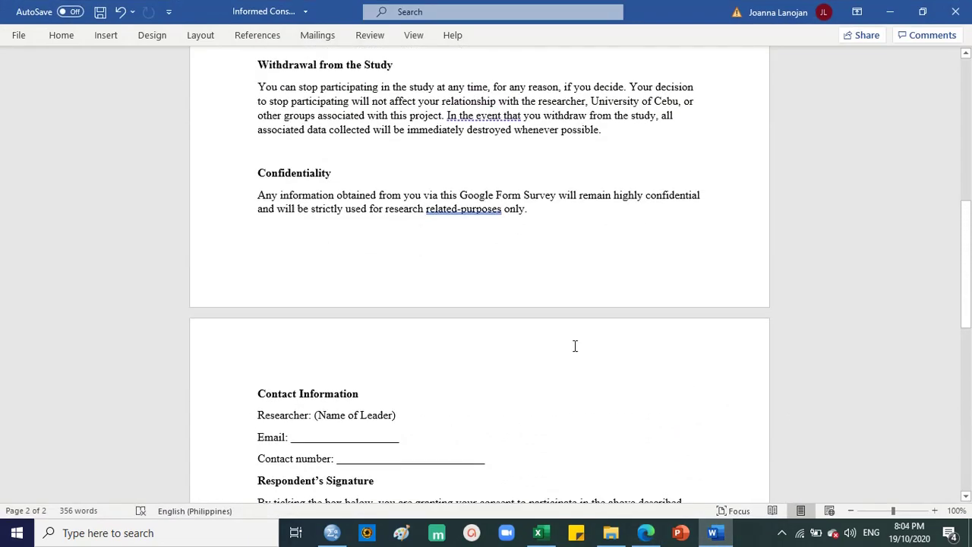
scroll(577, 347, "down", 15)
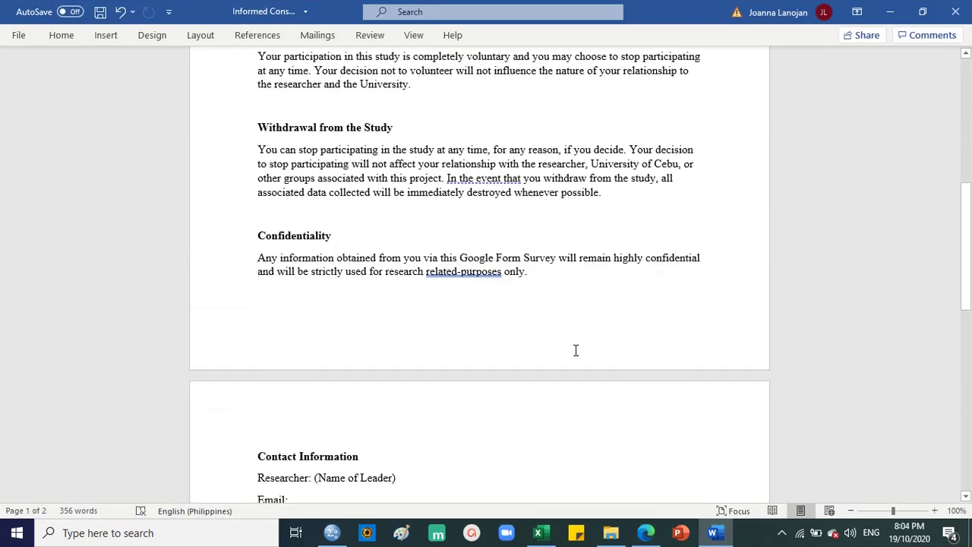
scroll(583, 344, "down", 5)
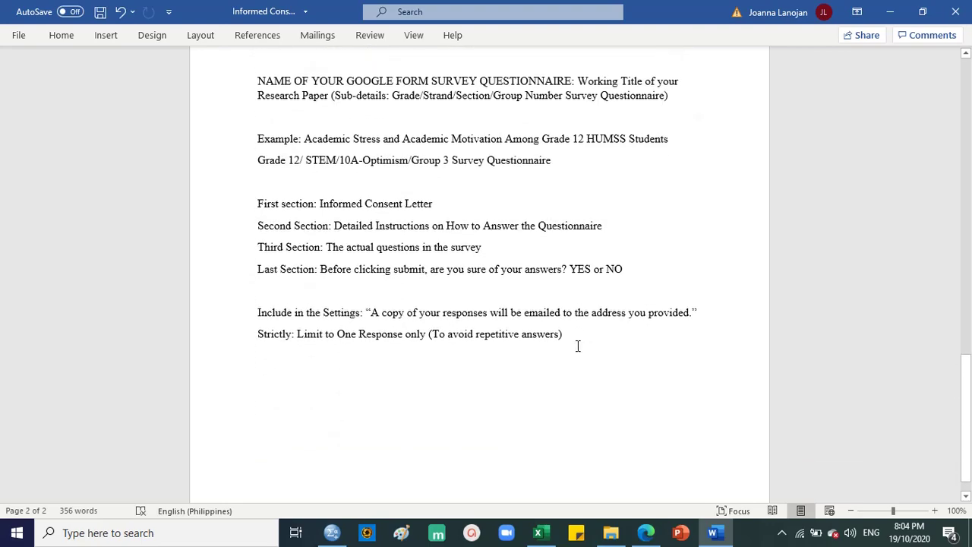
scroll(587, 341, "up", 3)
scroll(587, 341, "up", 3)
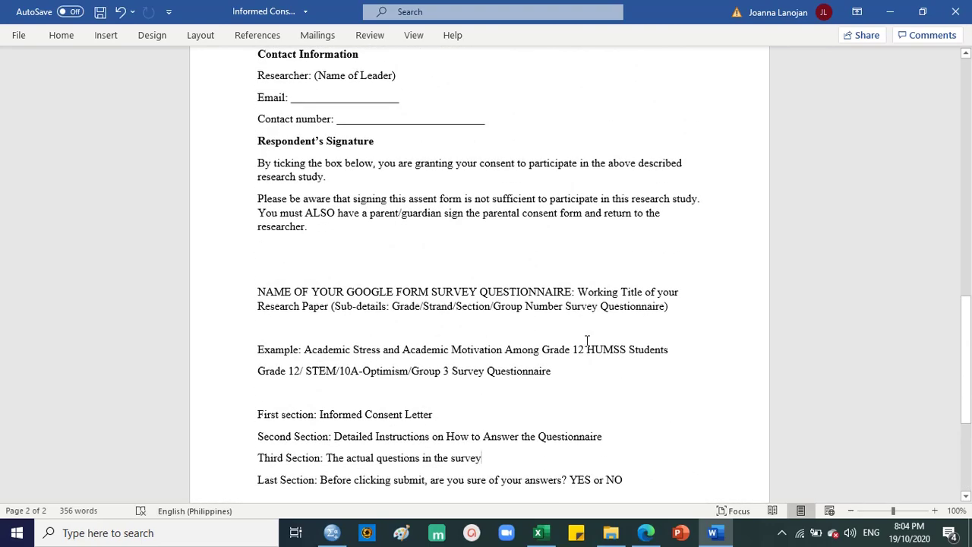
scroll(586, 341, "down", 2)
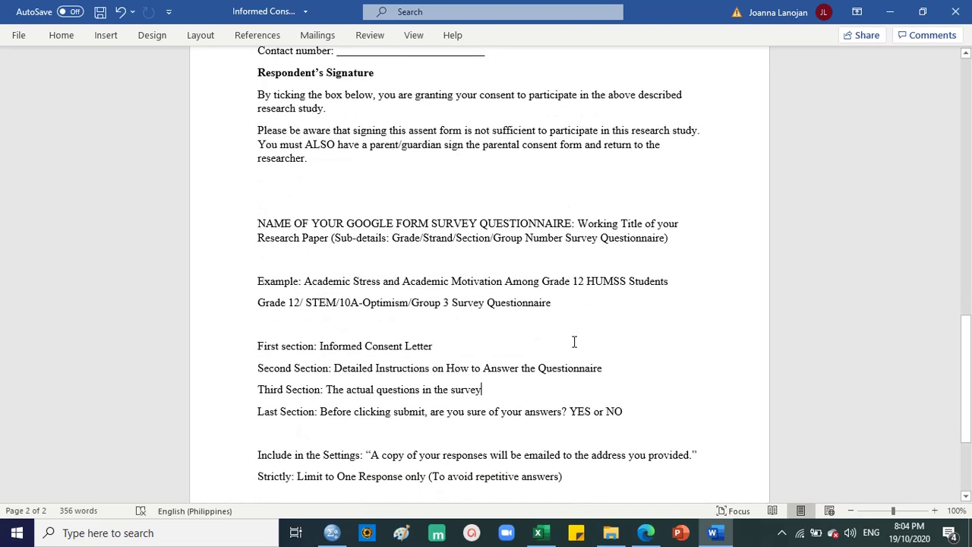
left_click_drag(301, 347, 624, 411)
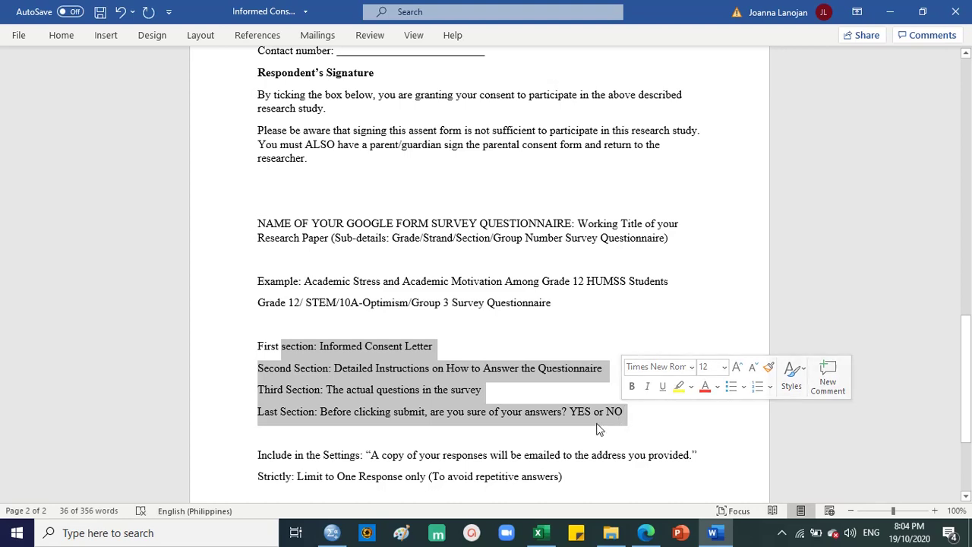
left_click(595, 426)
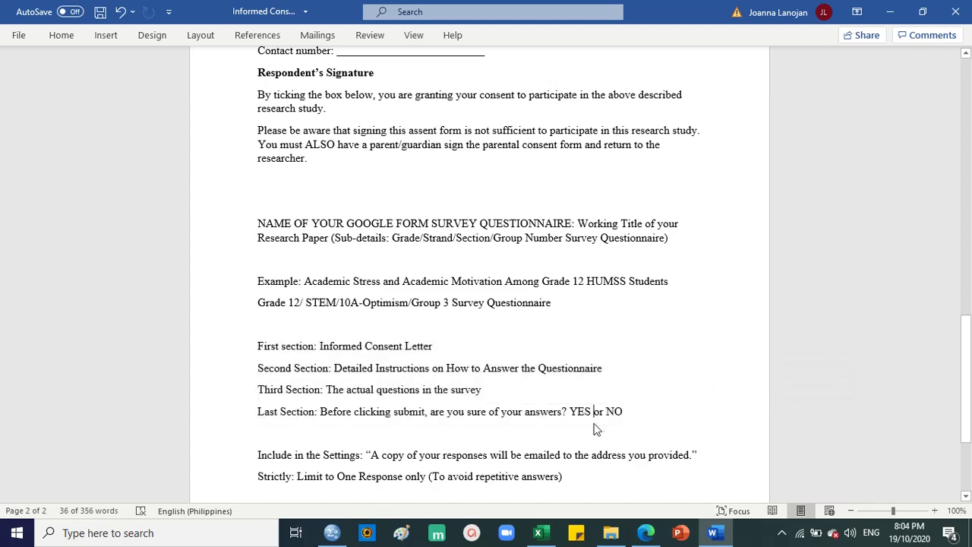
- Return to the form in the browser, review its general settings for email collection, response receipts and response limit, and save them
left_click(646, 533)
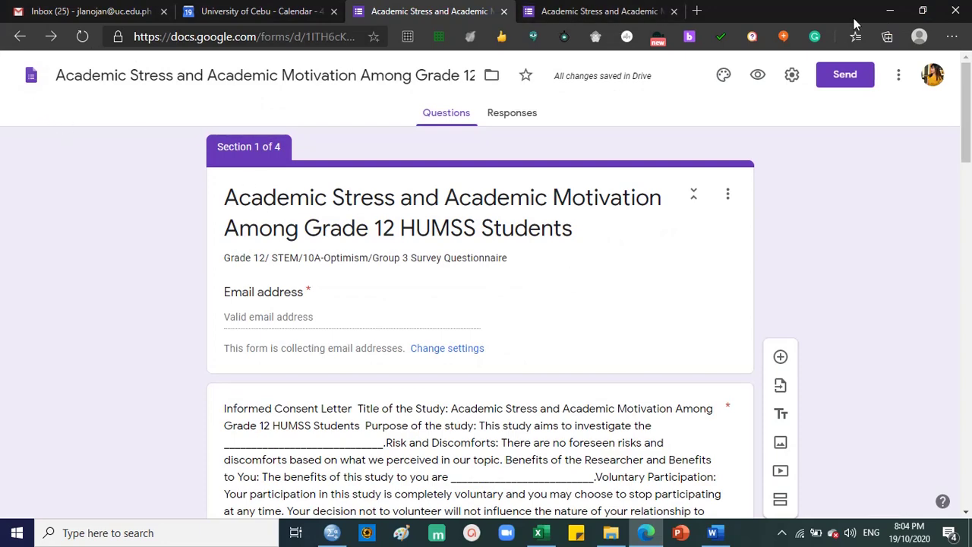
left_click(792, 76)
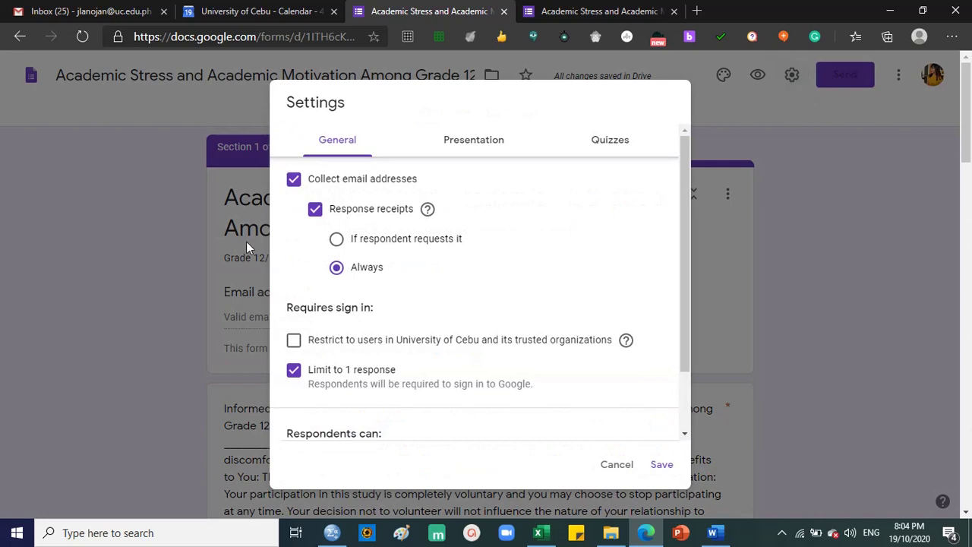
left_click(293, 178)
scroll(358, 373, "down", 2)
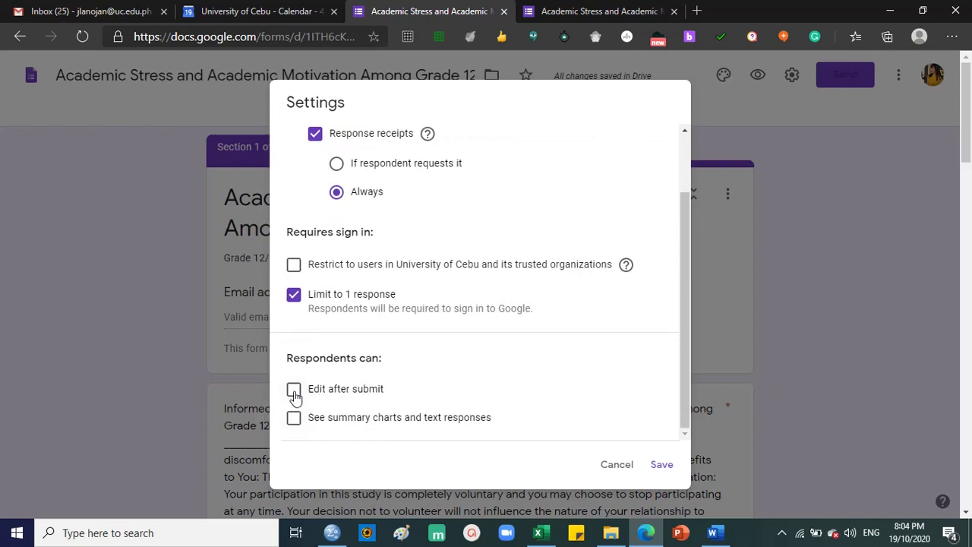
left_click(660, 465)
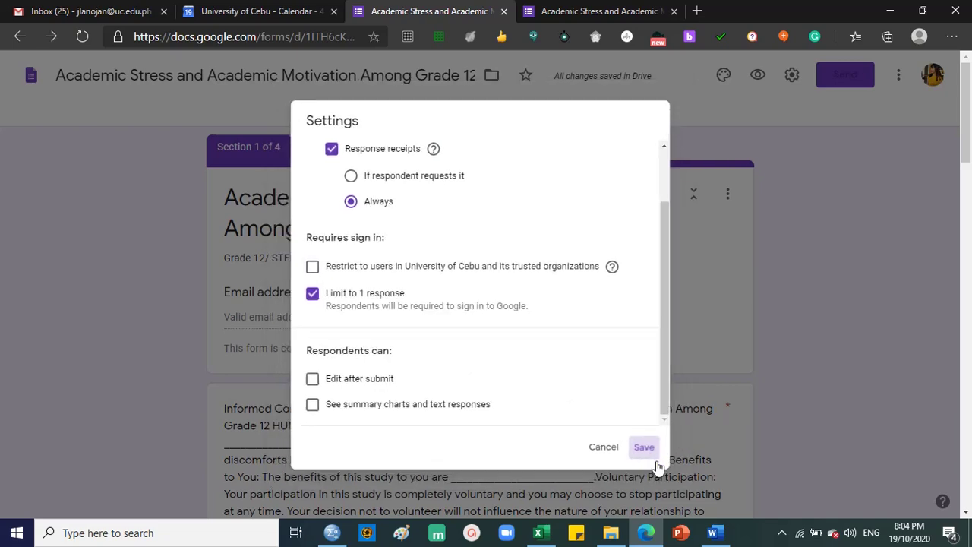
- Examine the form's title, the description with grade, strand, section and group number, and the email address field
triple_click(346, 219)
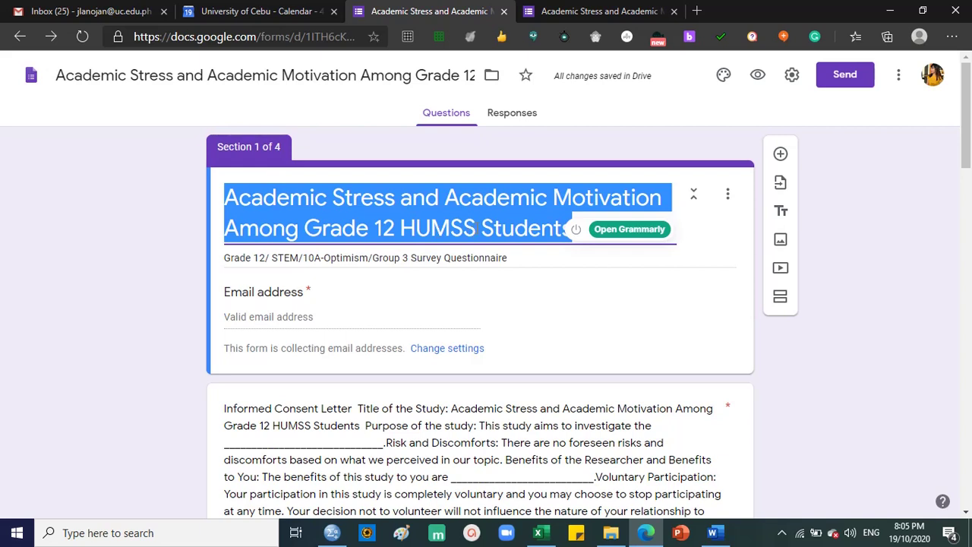
left_click(408, 260)
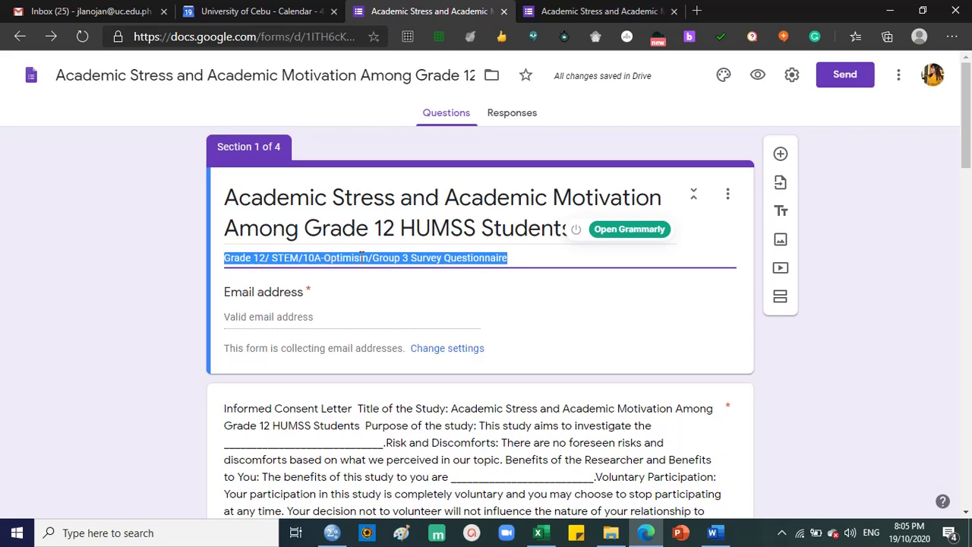
left_click(415, 260)
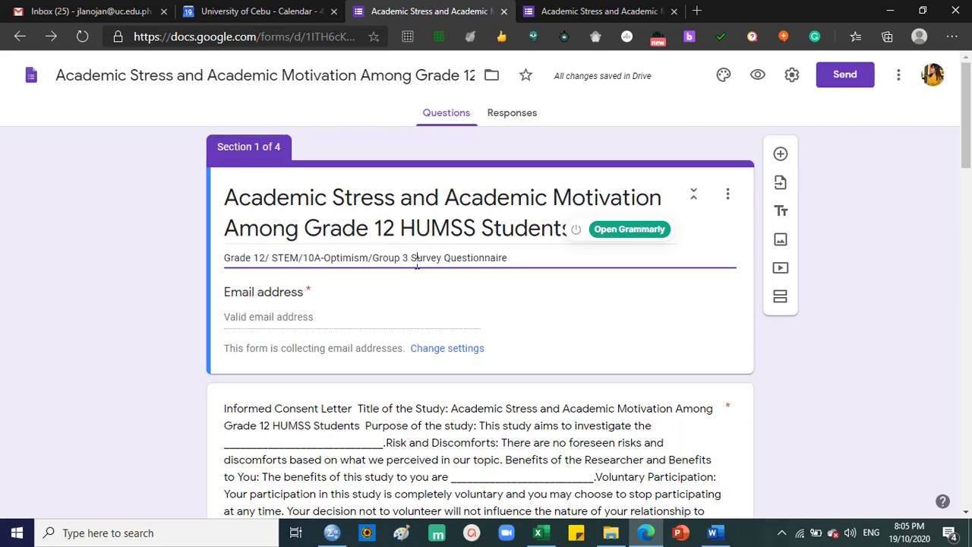
left_click_drag(414, 259, 499, 253)
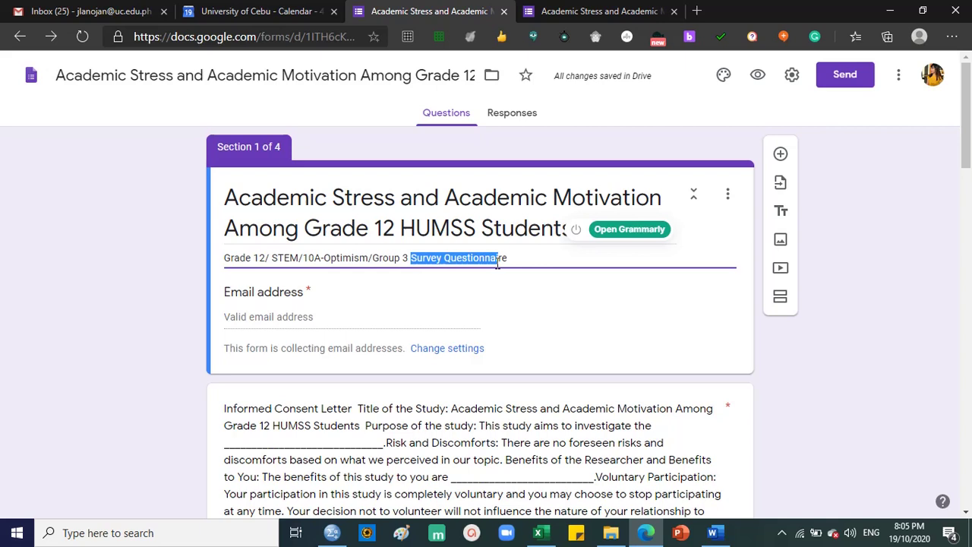
left_click(498, 260)
left_click_drag(264, 297, 331, 300)
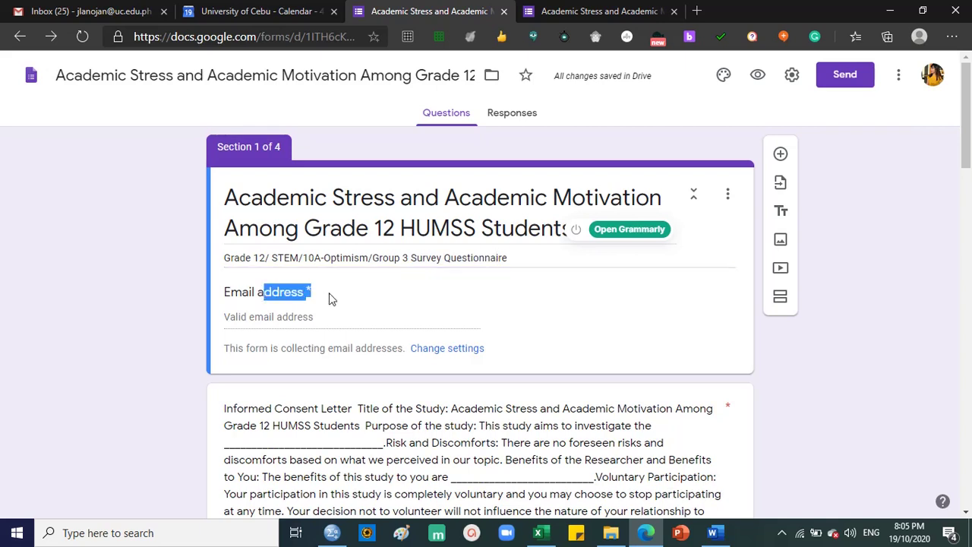
left_click(407, 320)
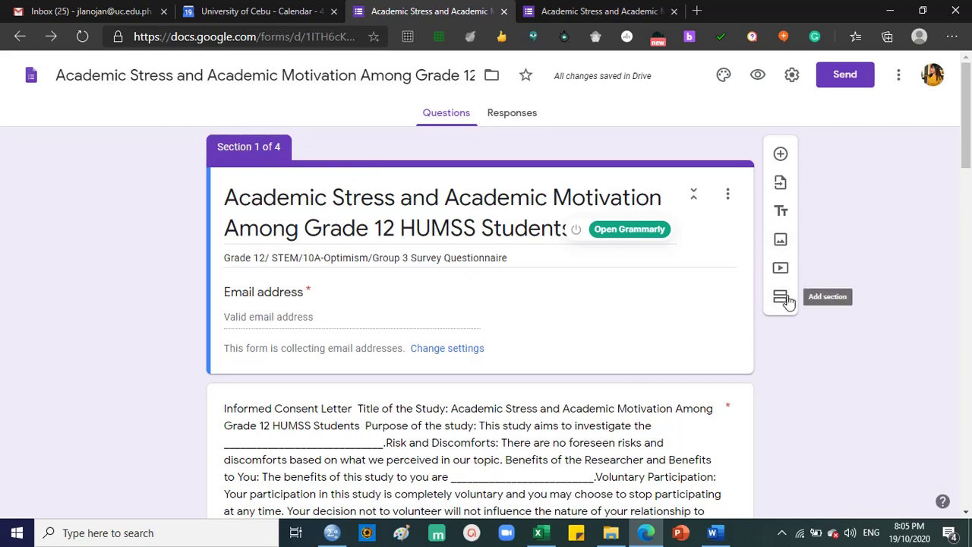
- Look through the informed consent question in the first section, including its option for agreeing to participate
scroll(788, 301, "down", 3)
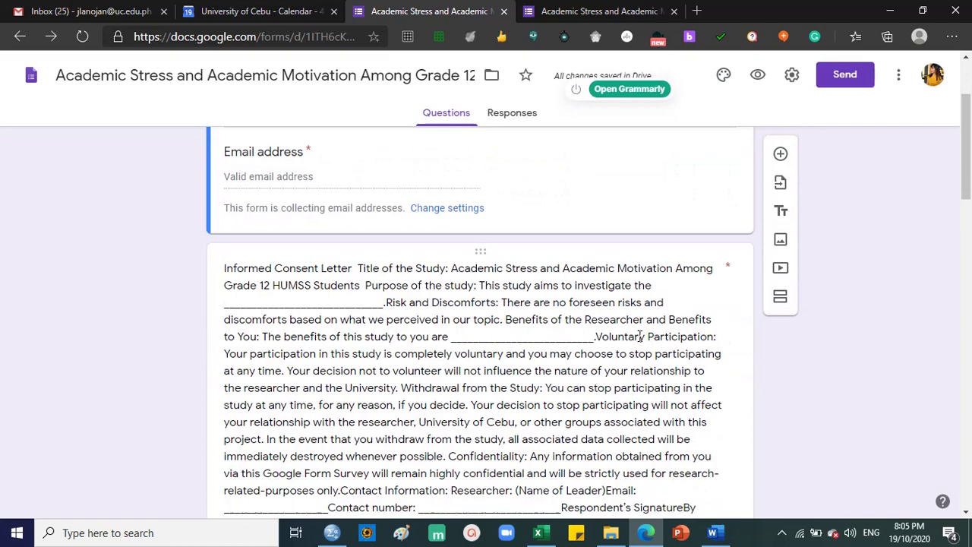
scroll(566, 339, "down", 2)
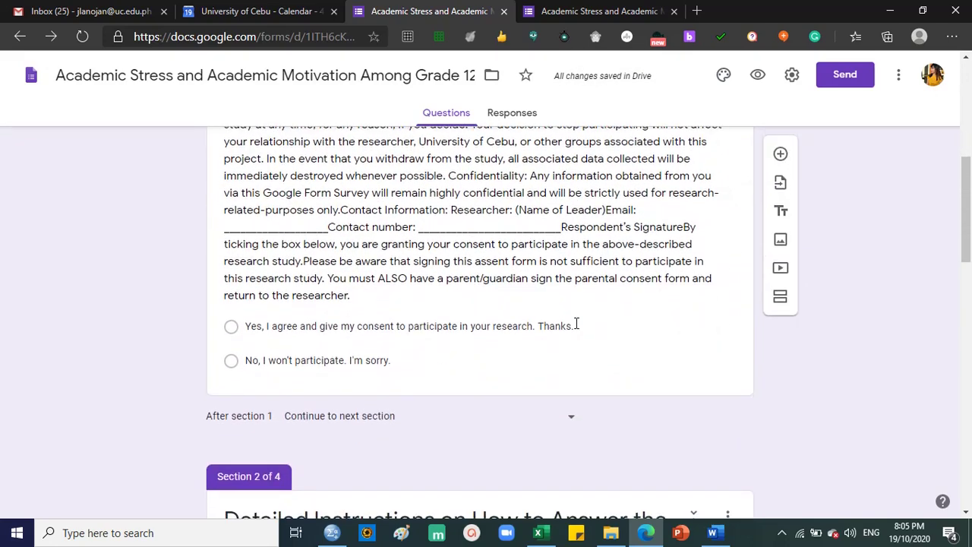
left_click(576, 326)
scroll(577, 328, "up", 3)
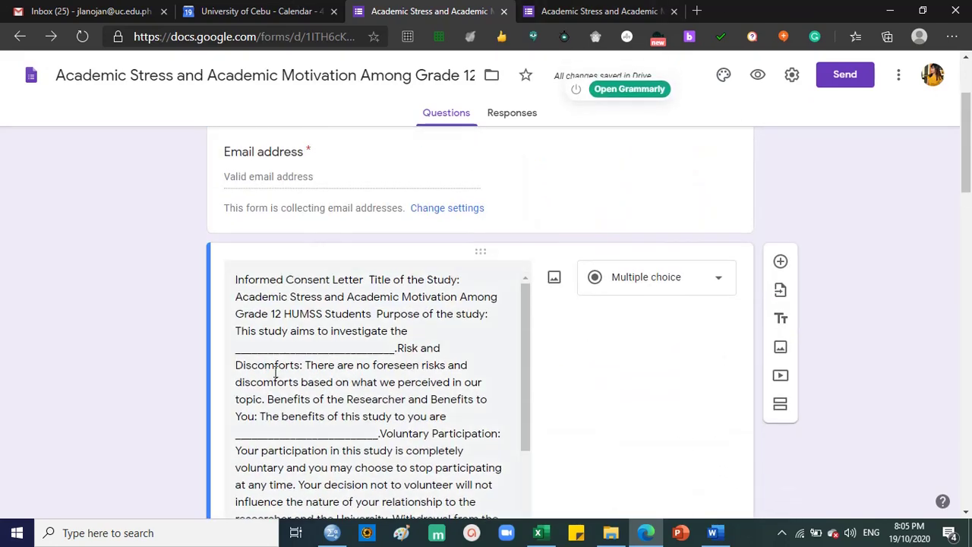
- Switch to the Word document and select the consent letter text through the Respondent's Signature part
left_click(711, 532)
scroll(431, 205, "up", 15)
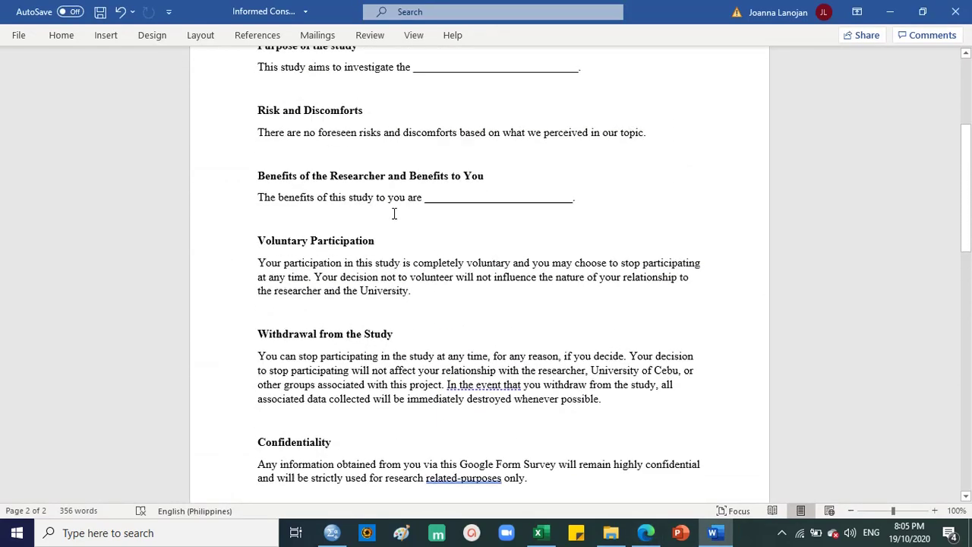
mouse_move(278, 190)
left_mouse_down()
mouse_move(445, 430)
mouse_move(464, 490)
mouse_move(479, 471)
mouse_move(482, 490)
left_mouse_up()
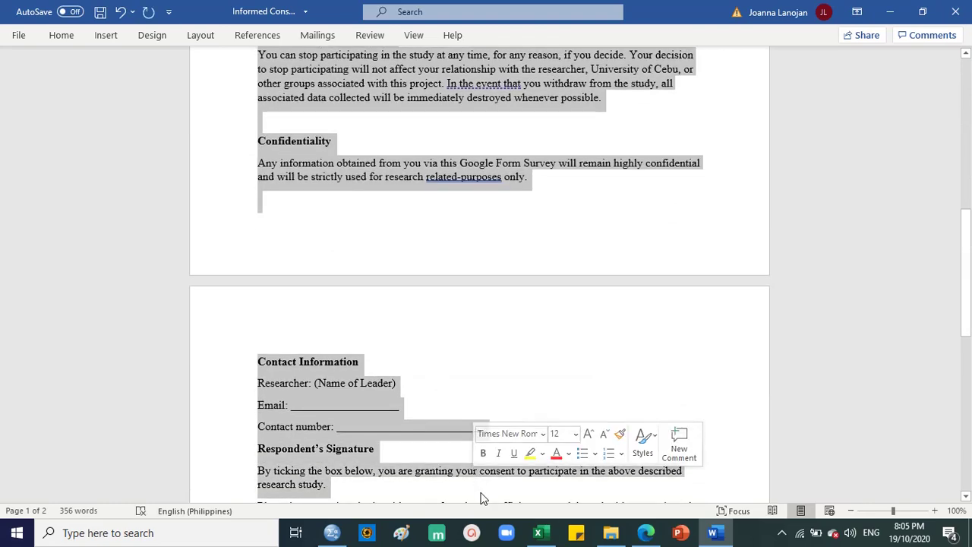
- Return to the form and check the consent question's pasted letter text, its Yes and No options and its Required setting
left_click(646, 532)
scroll(369, 319, "down", 1)
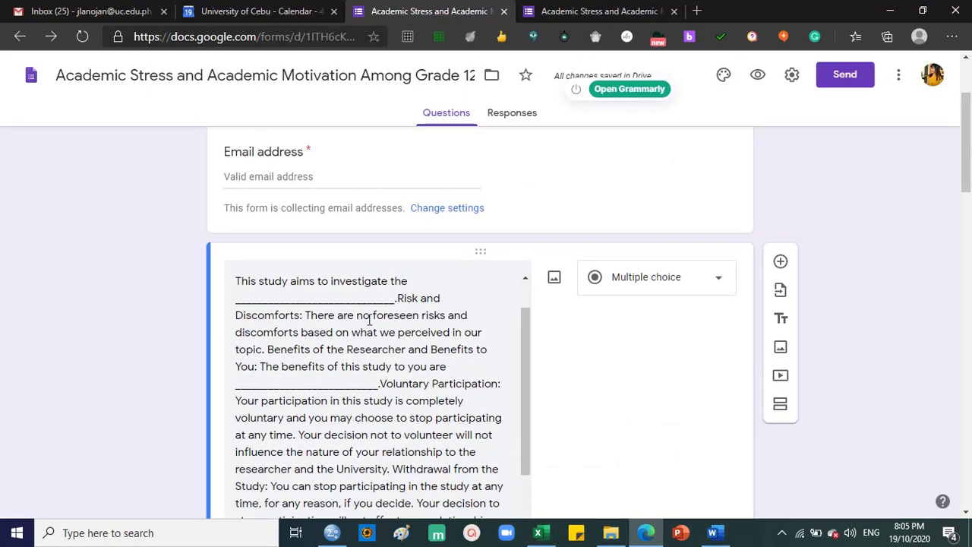
scroll(623, 338, "down", 3)
scroll(424, 281, "down", 3)
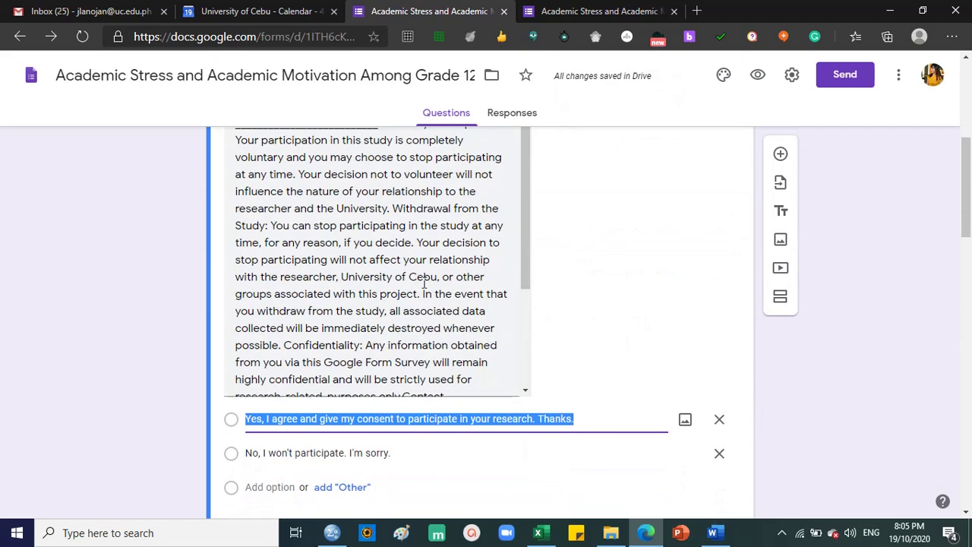
scroll(424, 286, "down", 3)
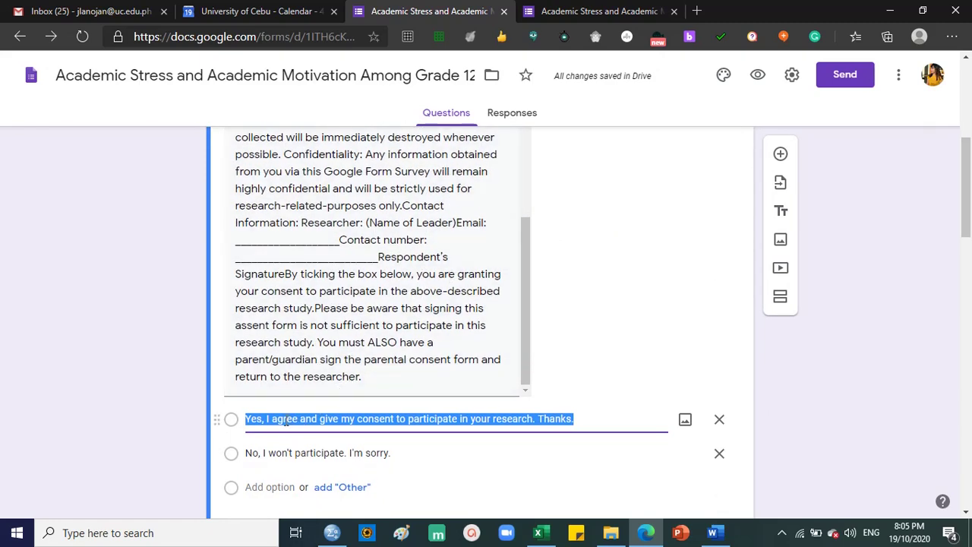
scroll(417, 420, "down", 1)
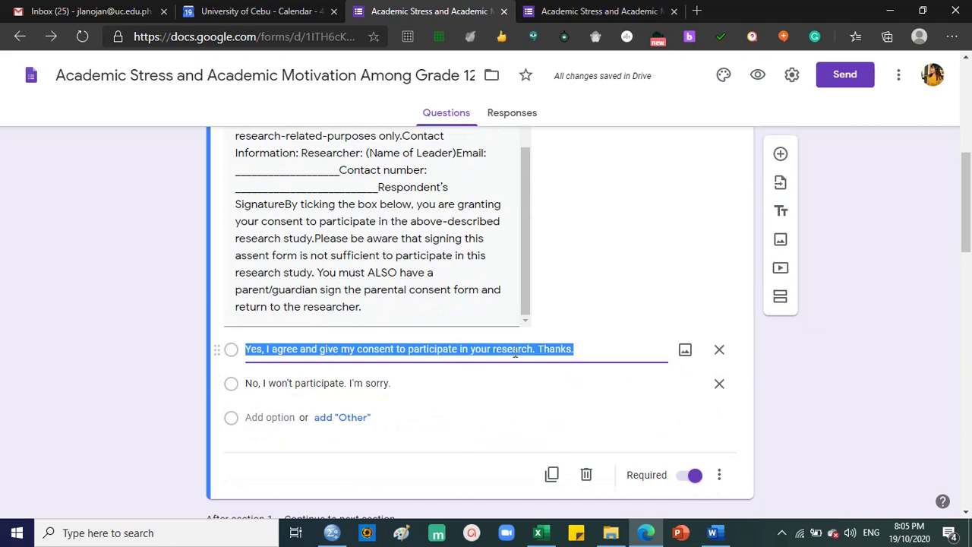
left_click(347, 384)
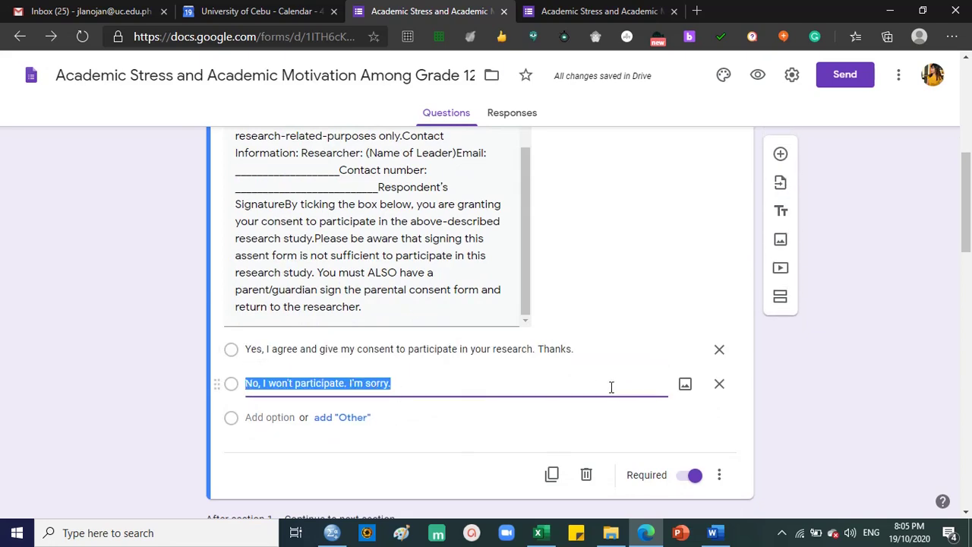
scroll(666, 476, "up", 1)
scroll(690, 491, "down", 3)
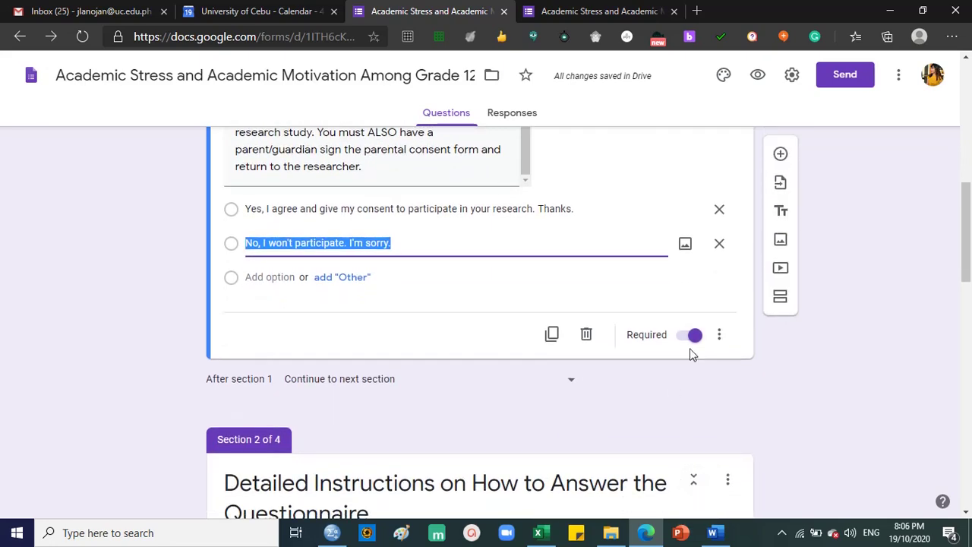
- View the available question types for the consent question and keep it as Multiple choice
scroll(666, 347, "up", 5)
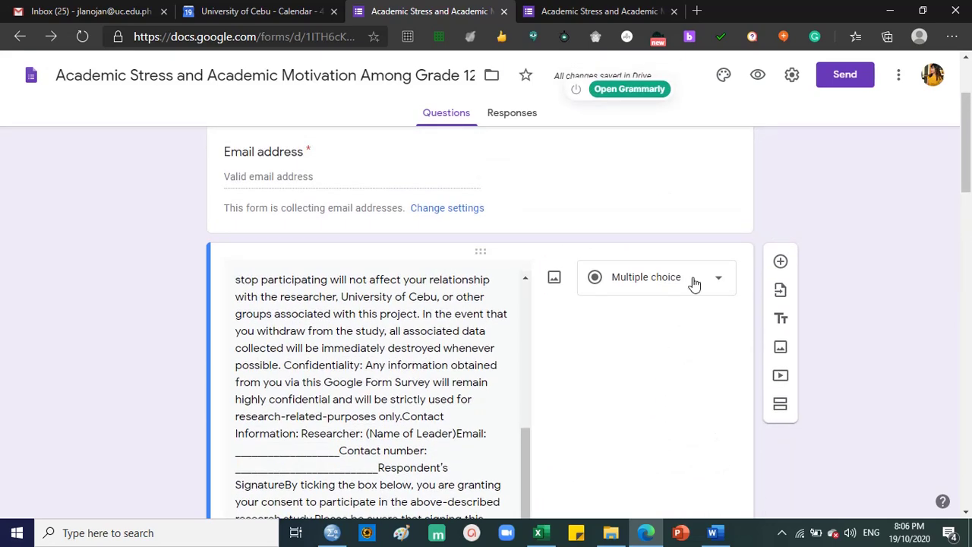
left_click(694, 283)
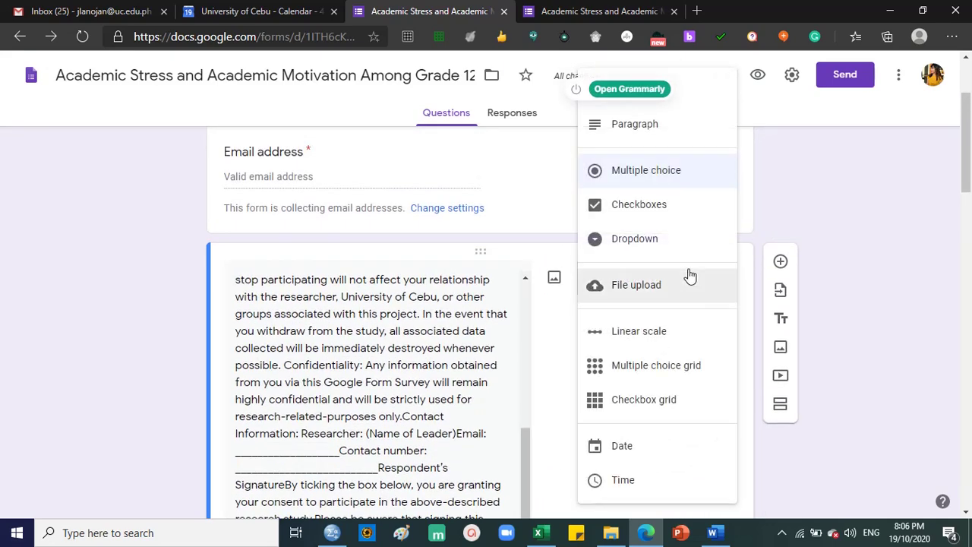
left_click(536, 216)
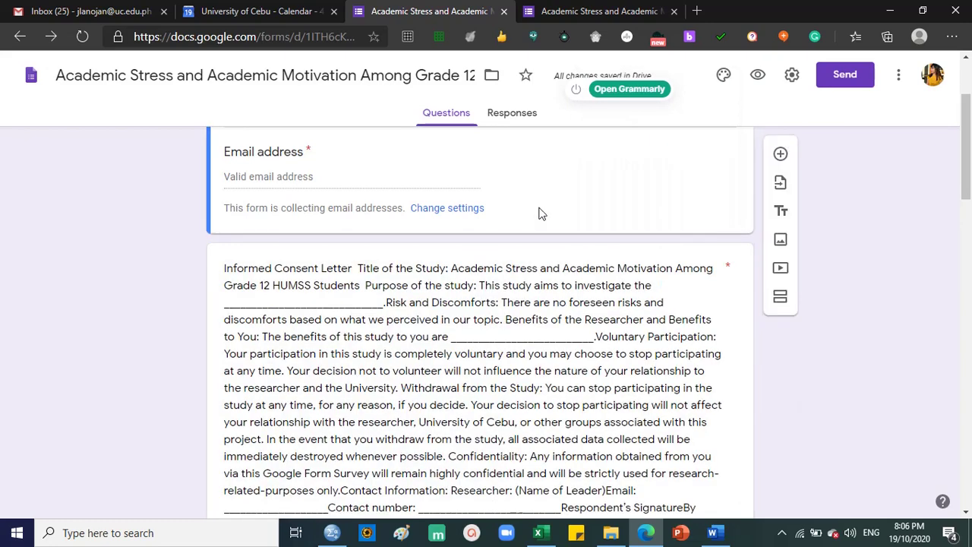
- Look over the whole first section and select the title of the second section on how to answer the questionnaire
scroll(598, 320, "down", 3)
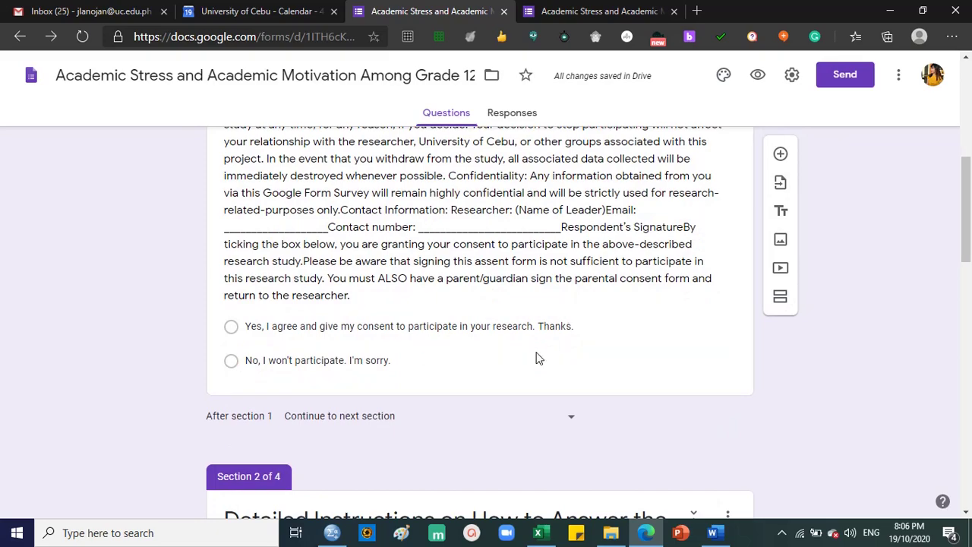
scroll(536, 358, "down", 2)
scroll(556, 355, "up", 8)
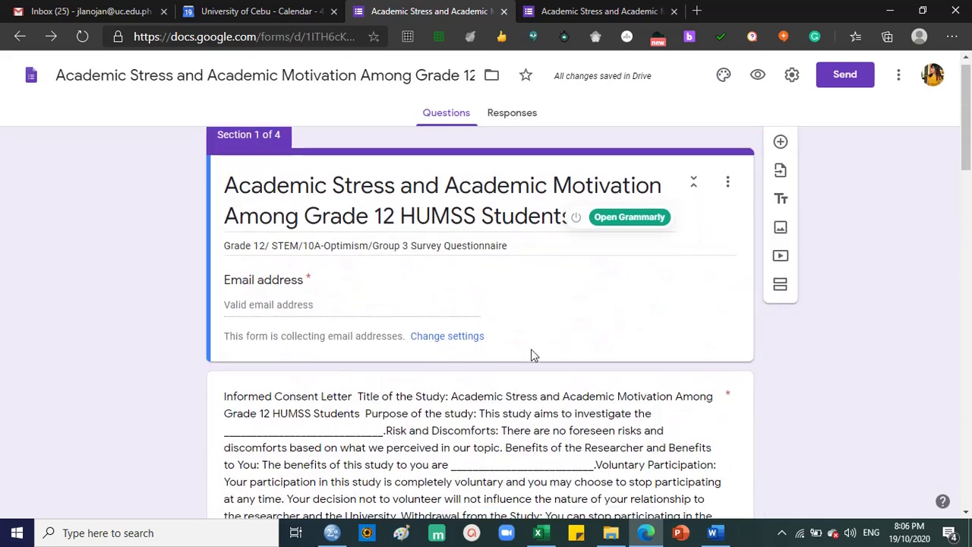
scroll(531, 348, "down", 10)
scroll(375, 248, "up", 2)
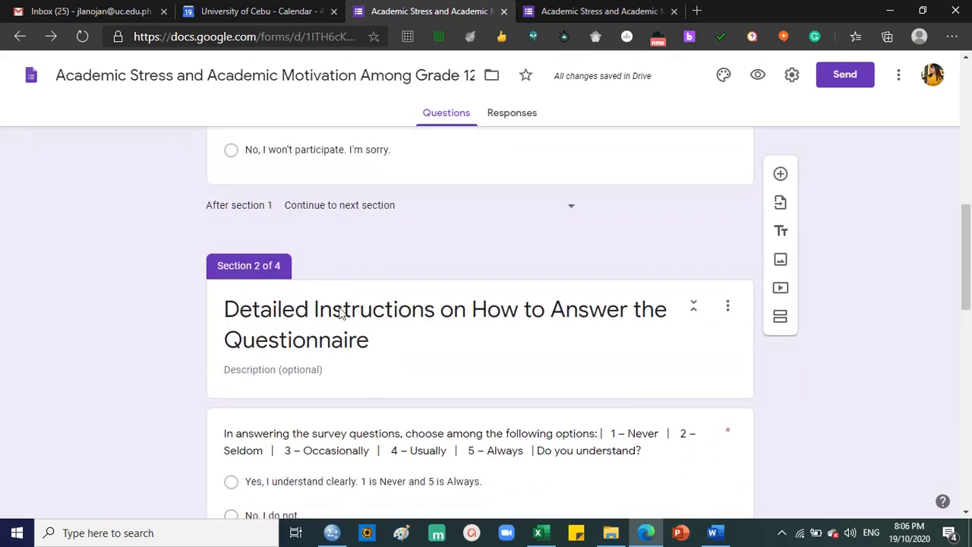
left_click(446, 319)
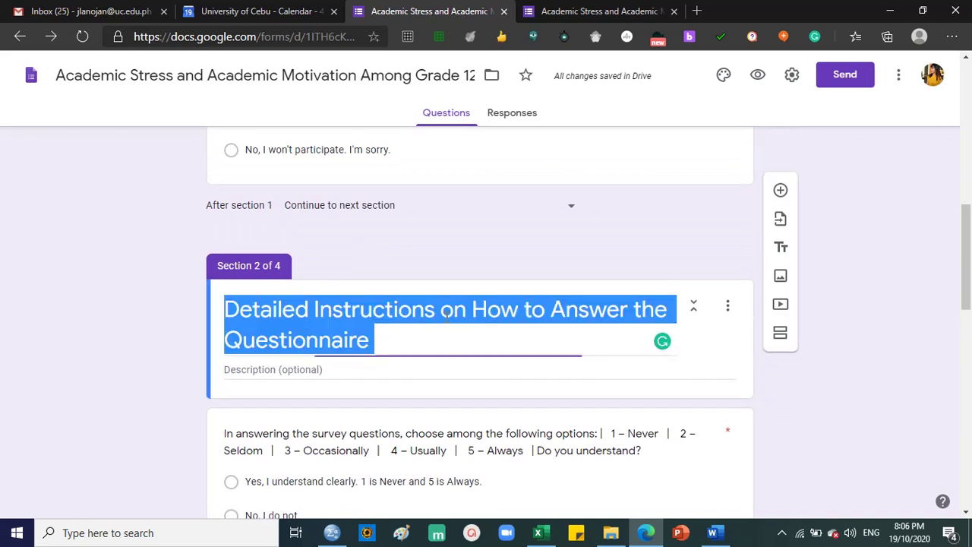
- Read the full text of section 2's question explaining the answer scale from 1 – Never to 5 – Always
left_click(447, 319)
scroll(445, 319, "down", 2)
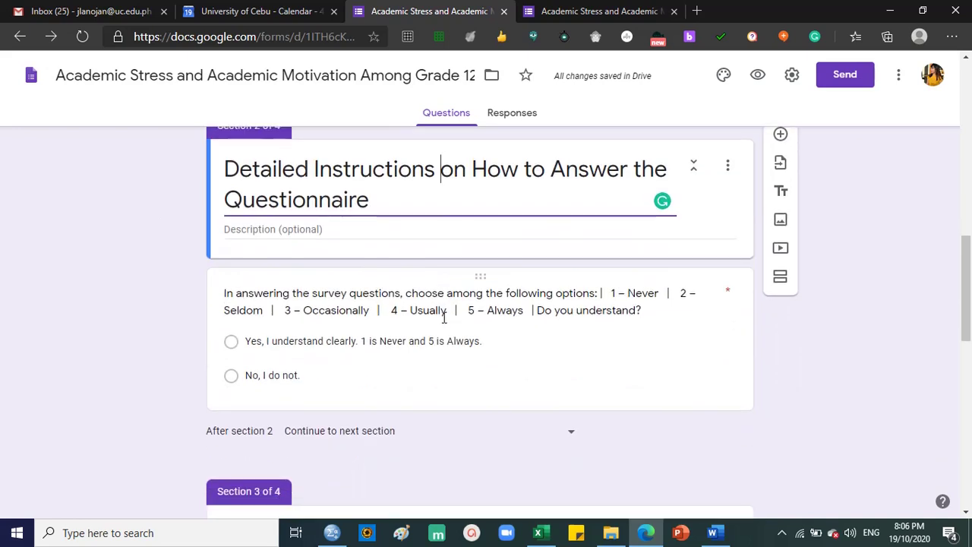
left_click(271, 310)
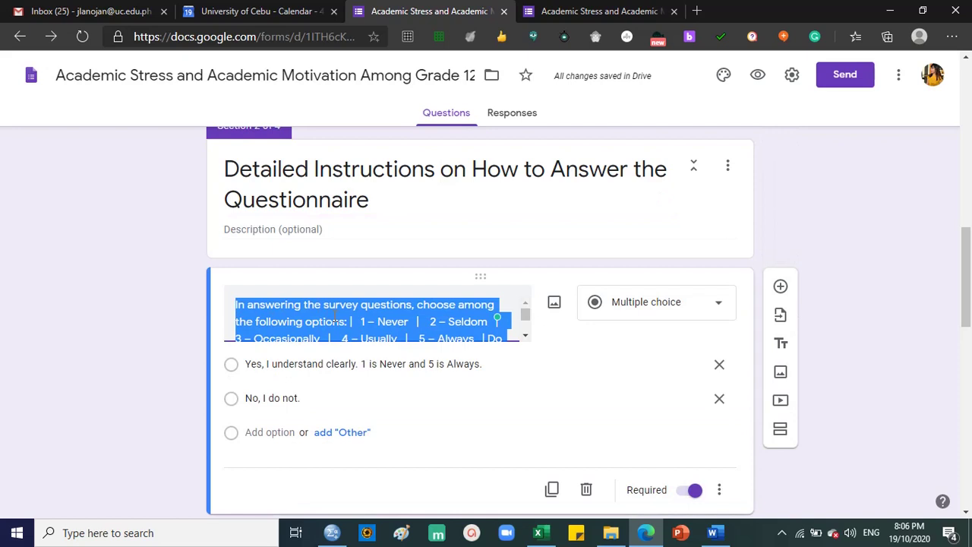
left_click(437, 312)
scroll(433, 313, "down", 2)
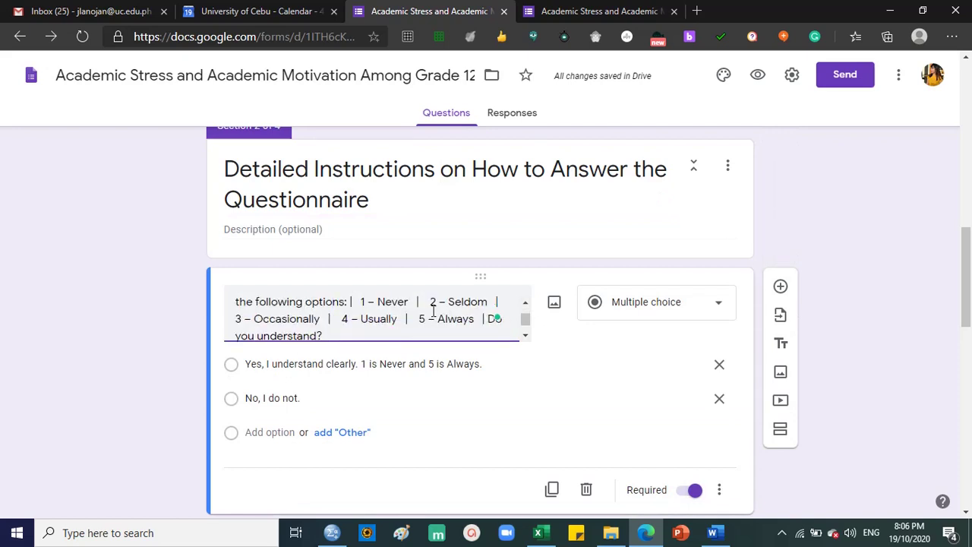
scroll(427, 317, "down", 2)
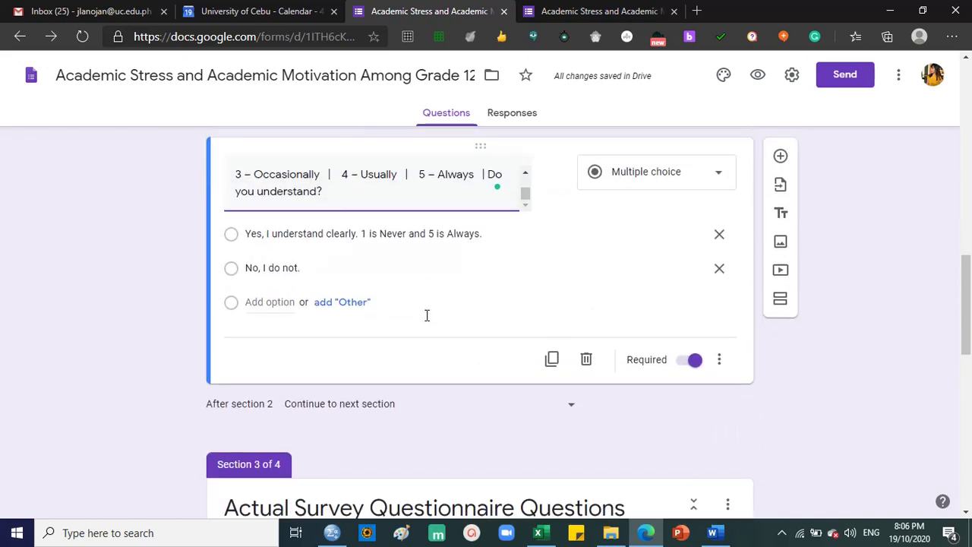
- Check the instruction question's two answer options, "Yes, I understand clearly. 1 is Never and 5 is Always." and "No, I do not."
left_click(271, 226)
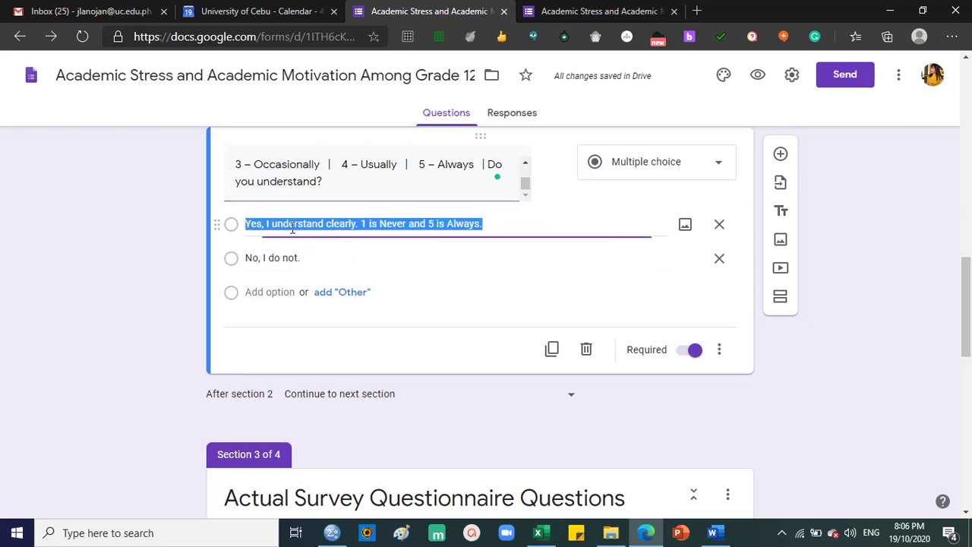
left_click(371, 225)
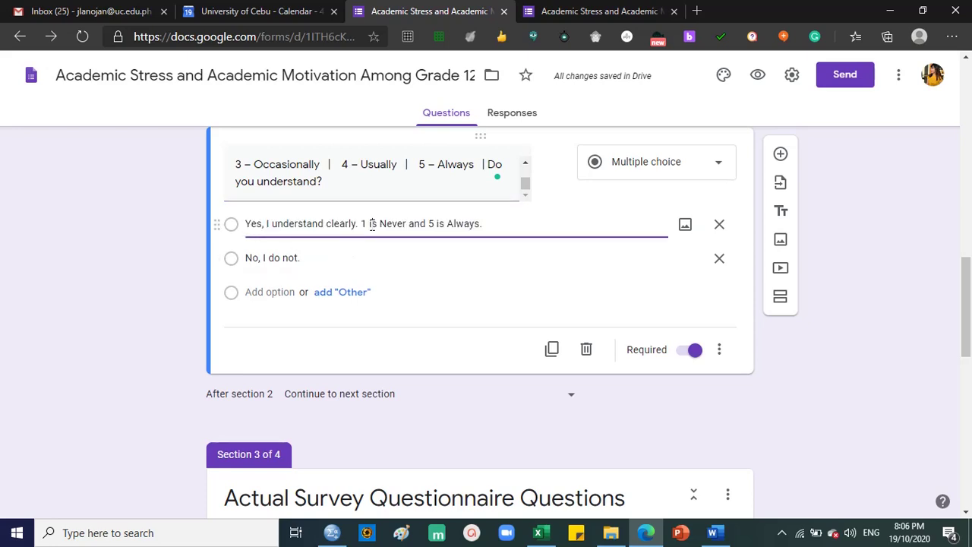
left_click(307, 259)
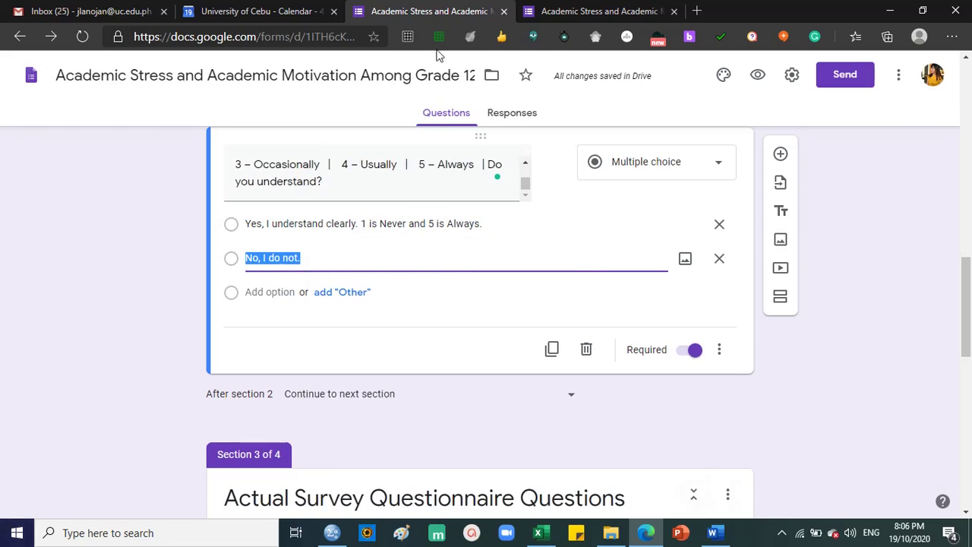
scroll(547, 289, "up", 1)
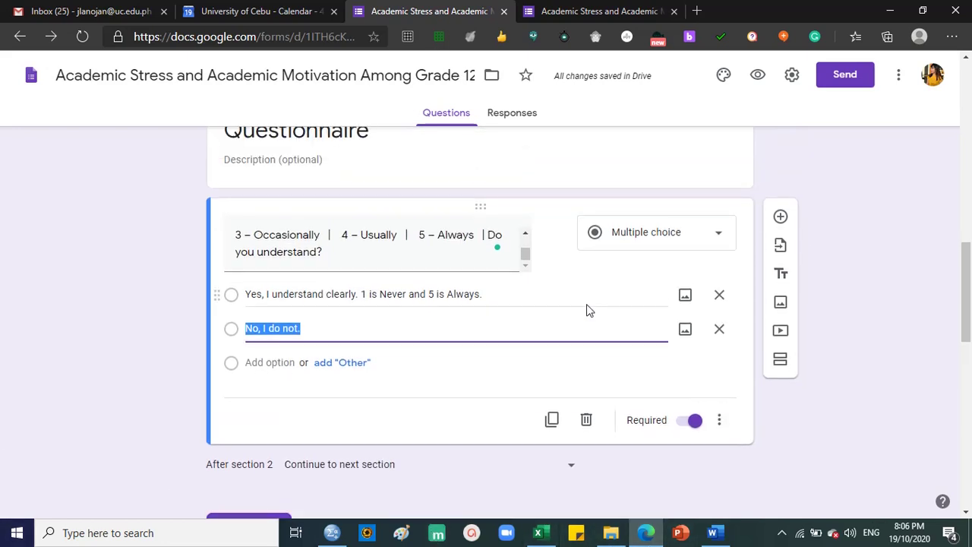
left_click(586, 304)
left_click(590, 268)
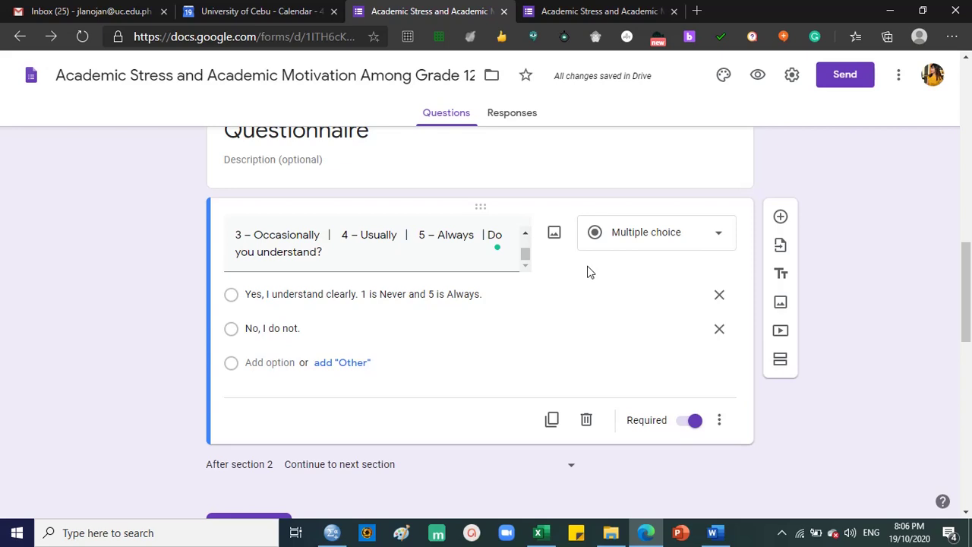
scroll(463, 346, "up", 2)
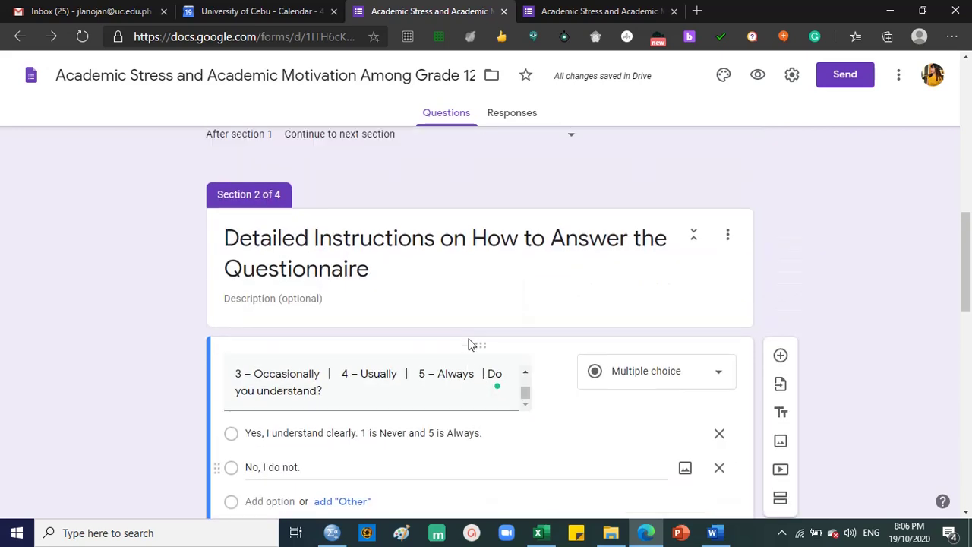
- Review section 2 again, from its title on how to answer the questionnaire to the Yes and No answer options
left_click(373, 271)
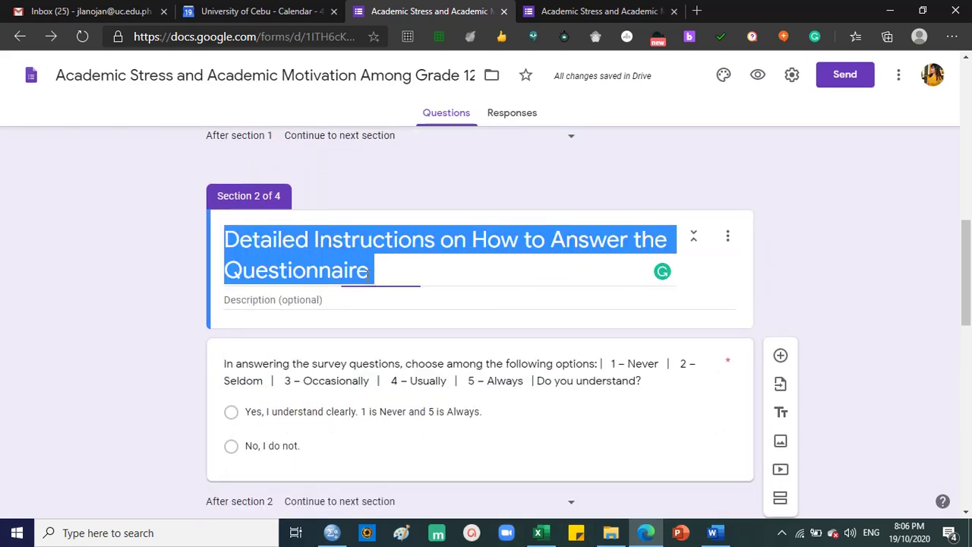
left_click(403, 278)
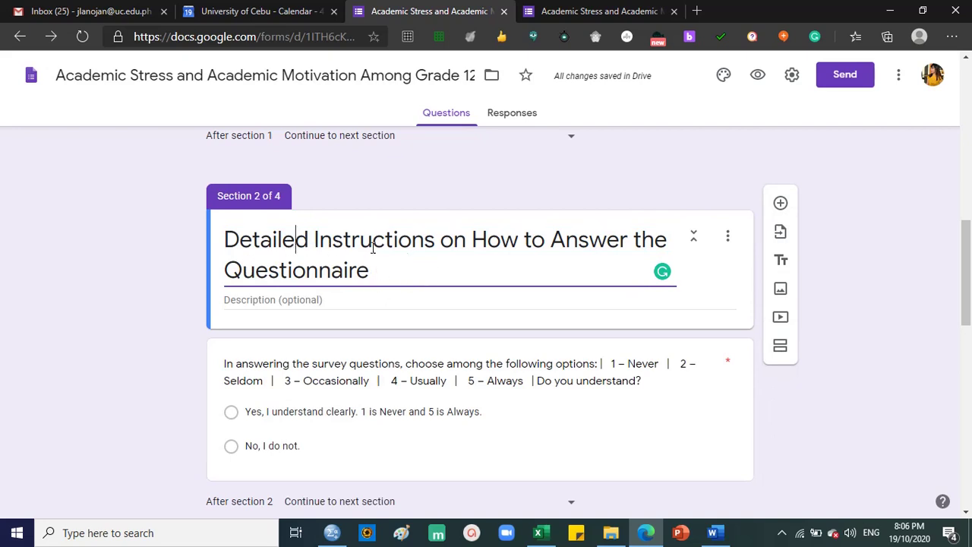
left_click(387, 277)
scroll(388, 281, "down", 1)
left_click(297, 347)
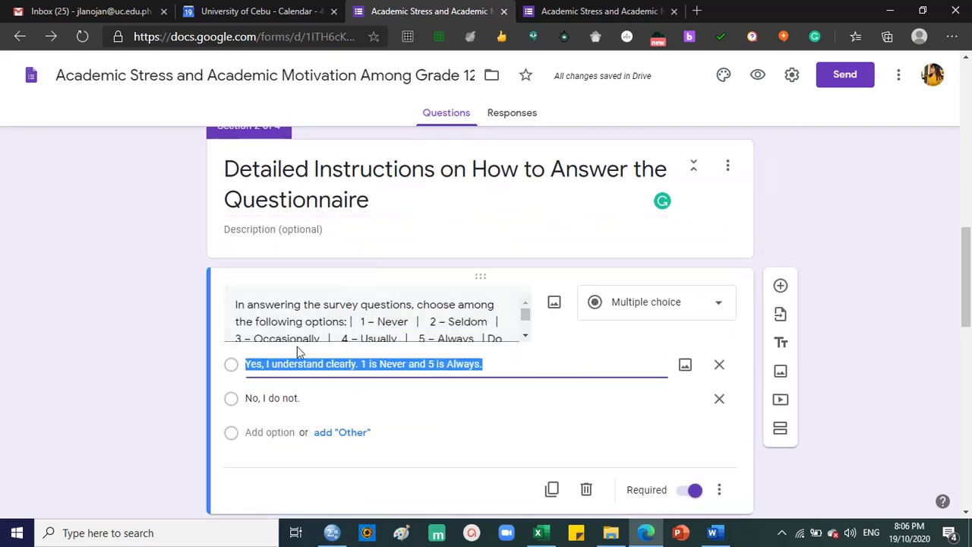
left_click(307, 395)
left_click(325, 371)
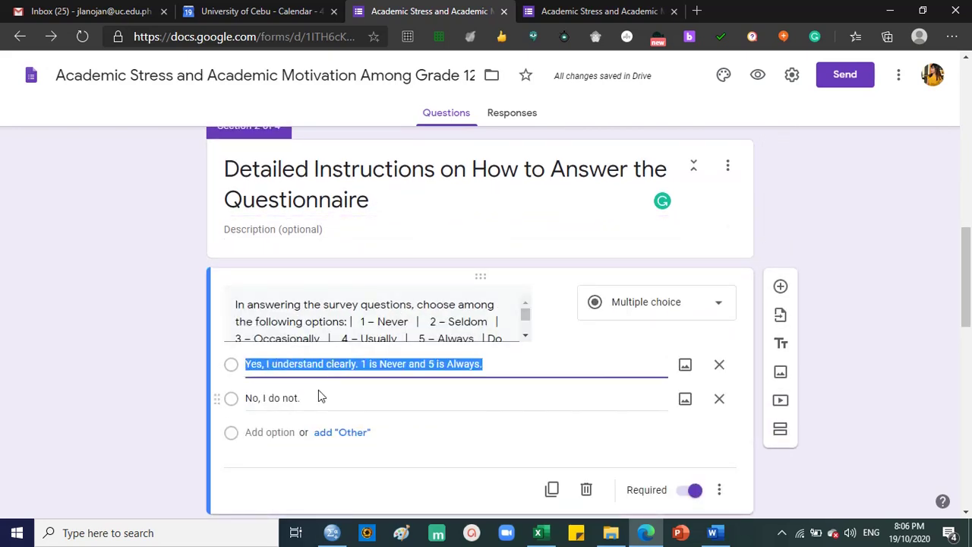
left_click(318, 395)
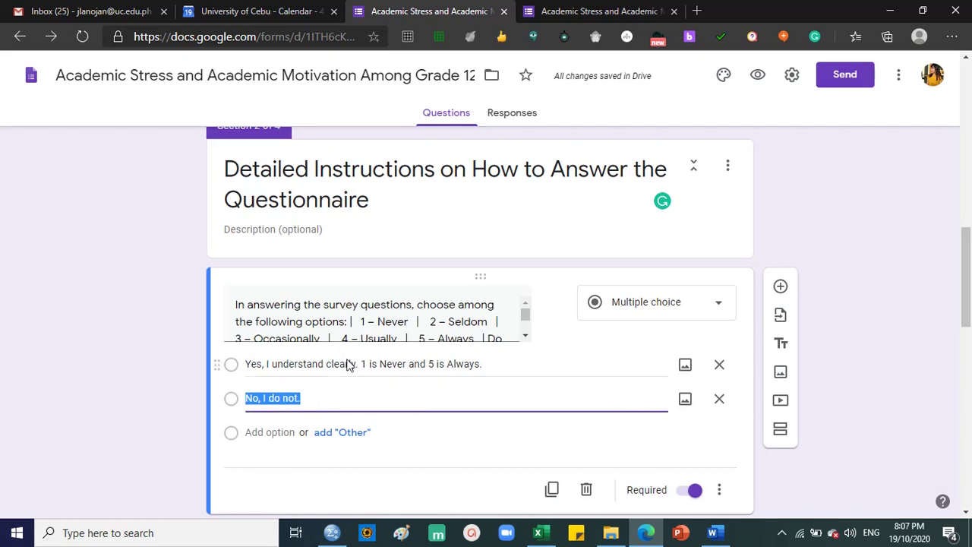
- View the available question types for the instruction question and keep it as Multiple choice
scroll(387, 335, "down", 3)
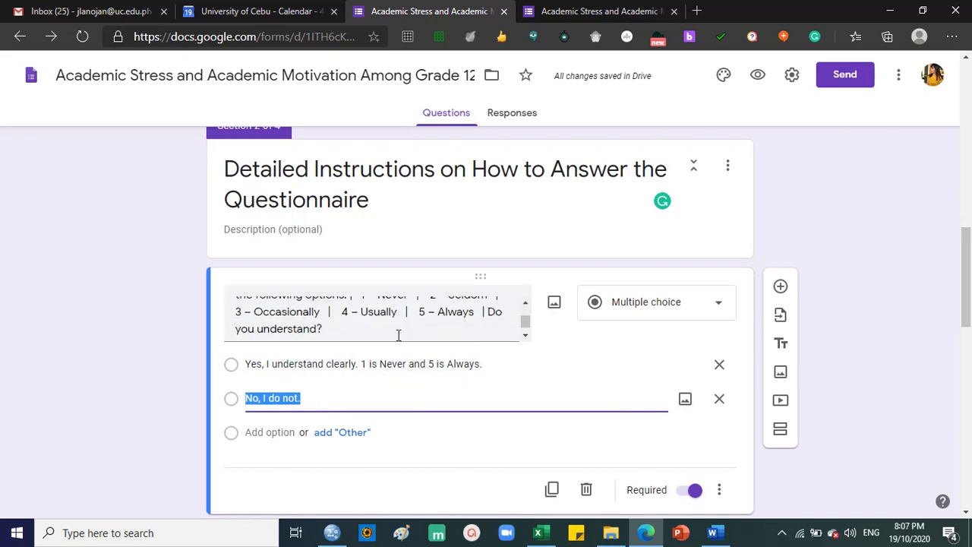
left_click(643, 321)
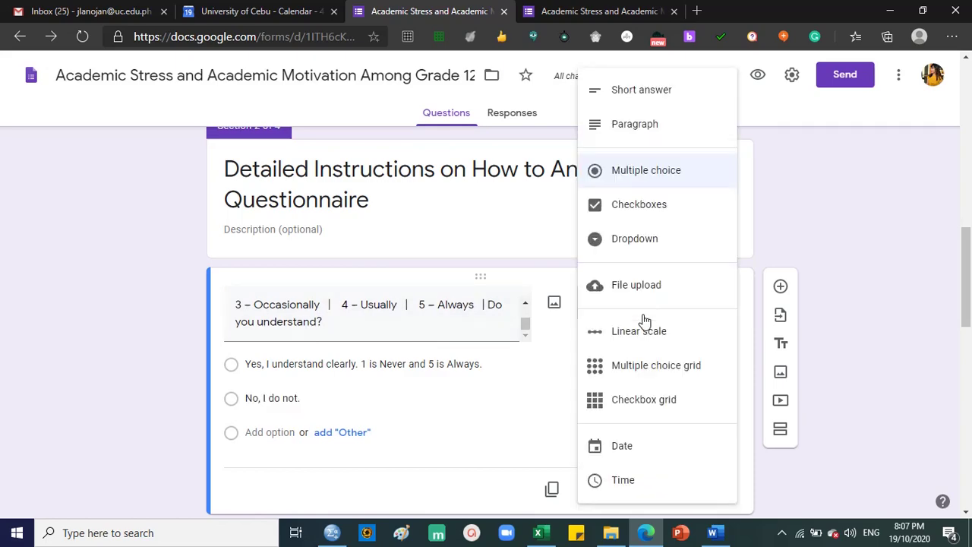
left_click(635, 184)
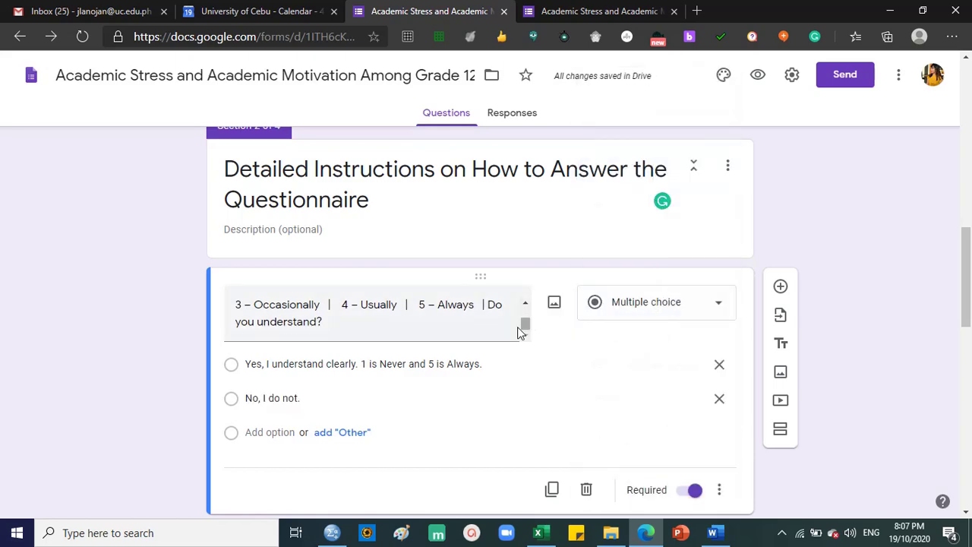
- Examine the title of section 3, Actual Survey Questionnaire Questions, and its description asking for honest answers
scroll(370, 370, "down", 7)
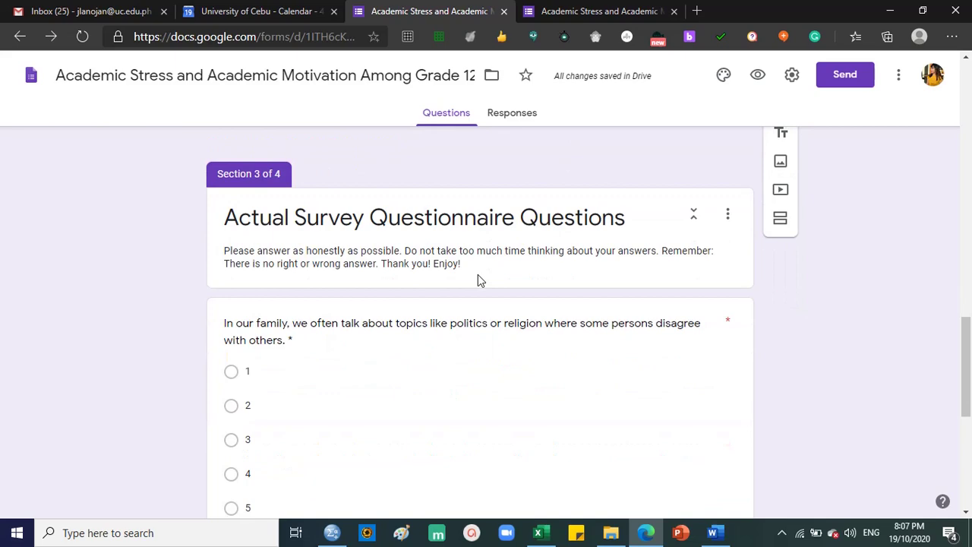
scroll(372, 266, "up", 3)
left_click(373, 223)
scroll(391, 217, "down", 1)
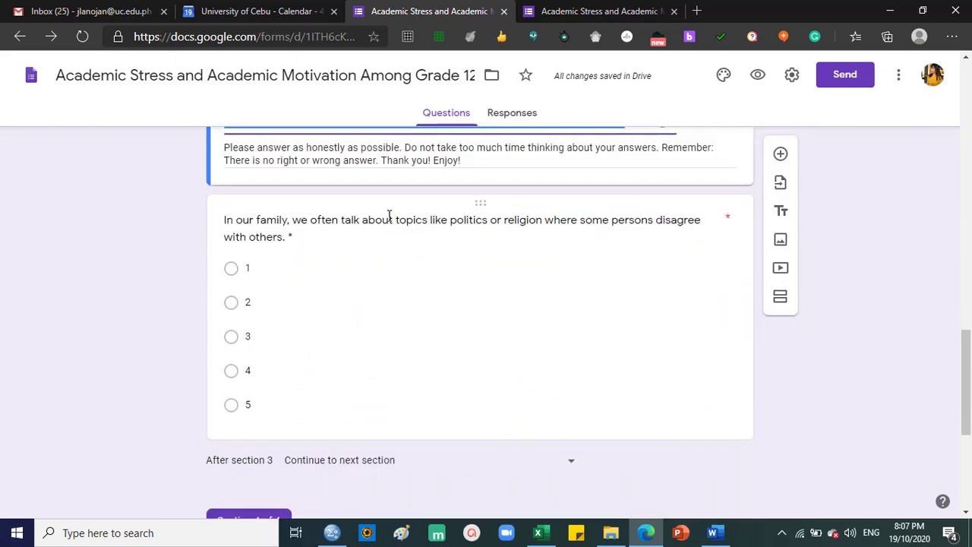
scroll(394, 228, "up", 2)
triple_click(396, 237)
triple_click(318, 286)
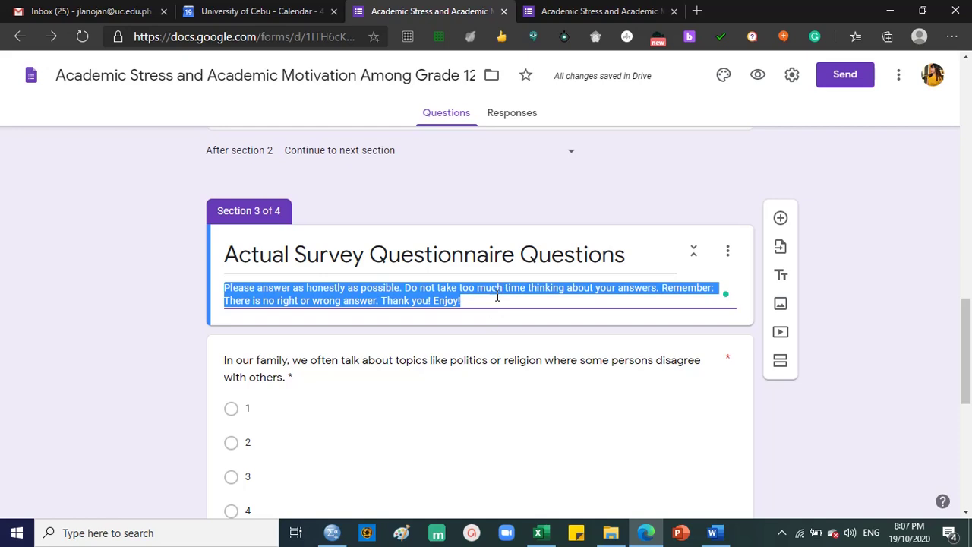
left_click(423, 301)
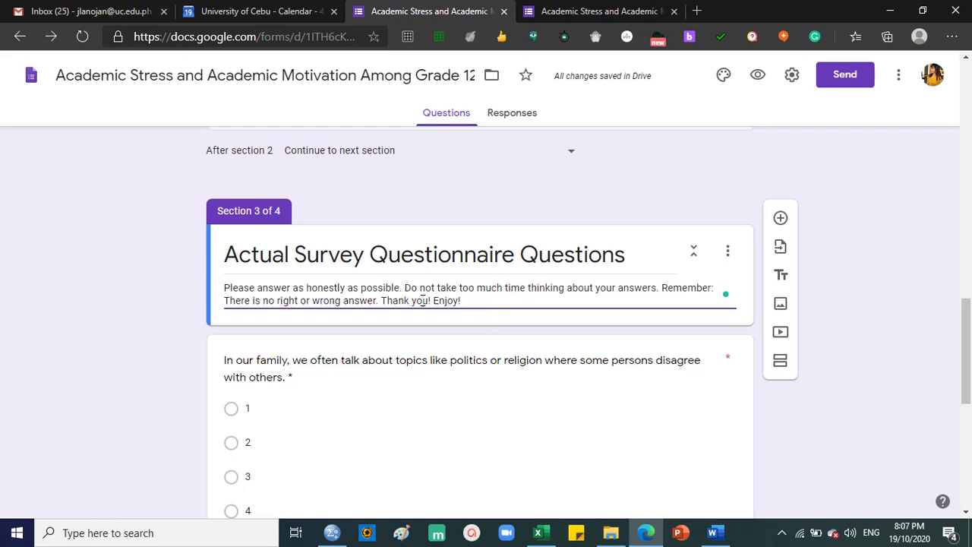
- Examine the first survey question about family talks and its options 1 to 5, looking back at section 2's instructions
left_click(405, 360)
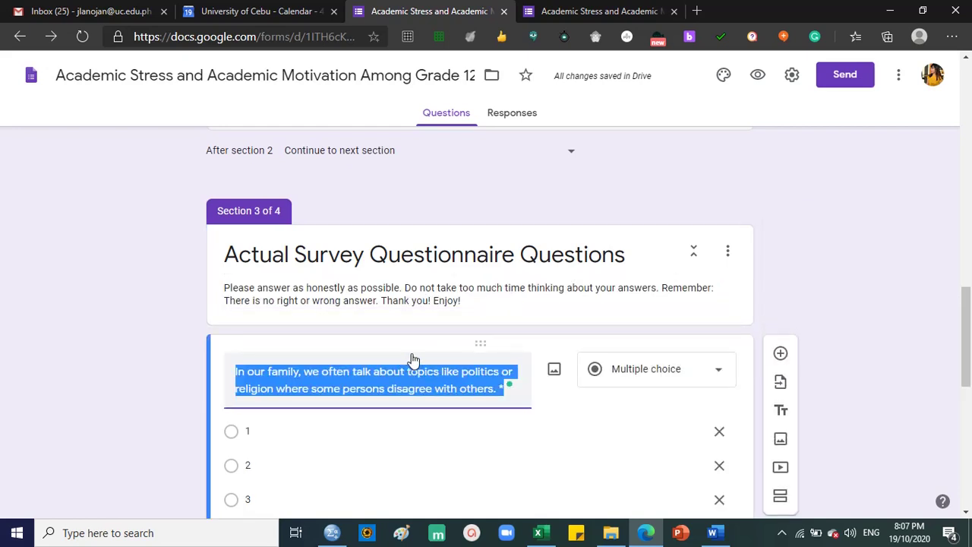
scroll(348, 388, "down", 2)
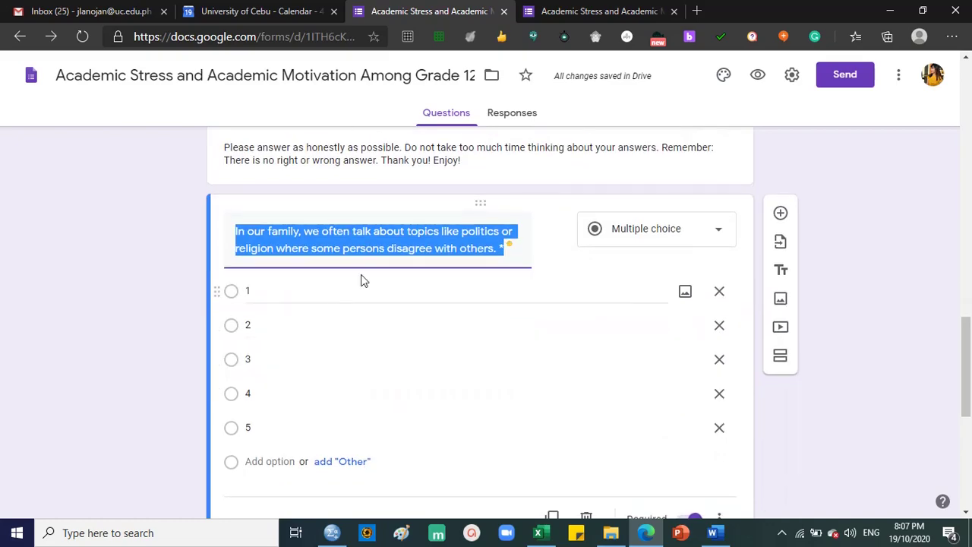
scroll(365, 258, "up", 6)
scroll(405, 275, "up", 10)
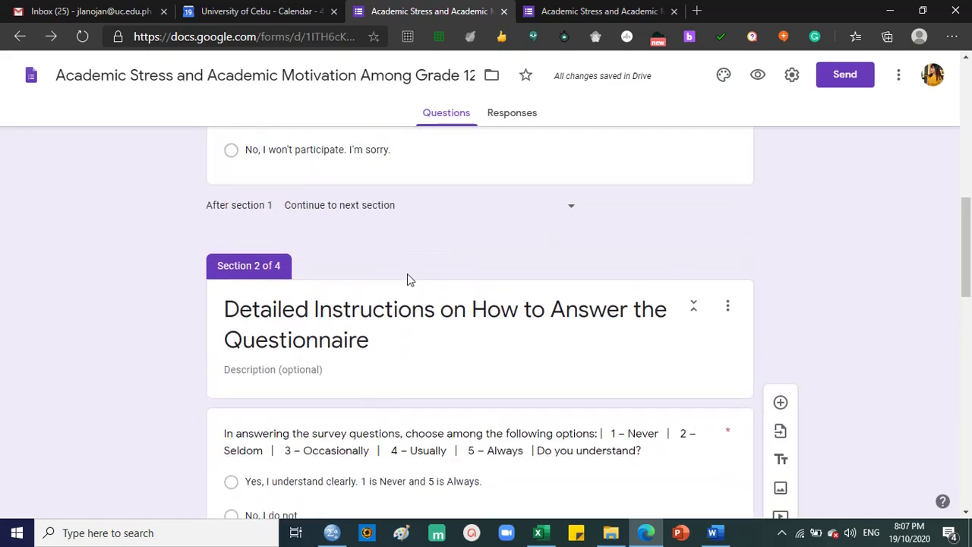
scroll(456, 274, "down", 12)
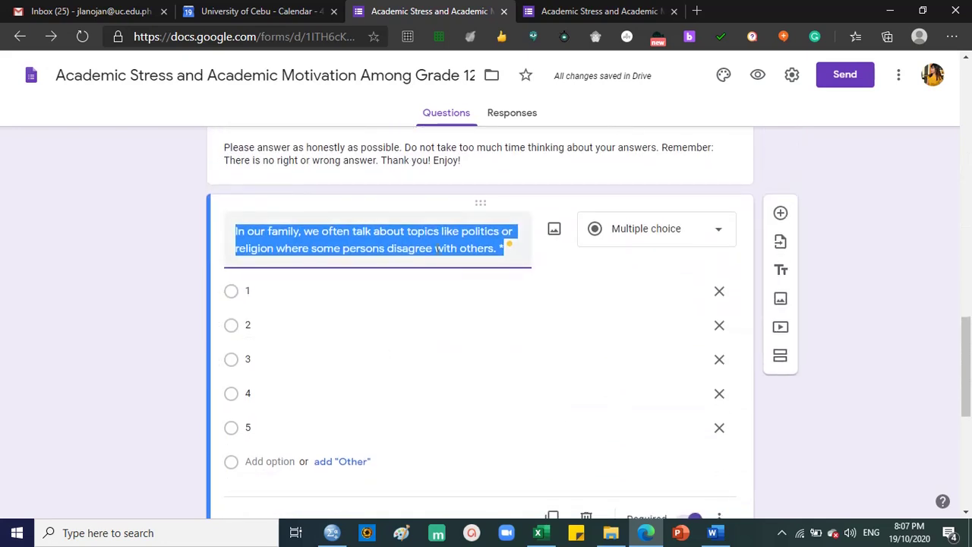
scroll(445, 258, "down", 1)
scroll(278, 237, "up", 1)
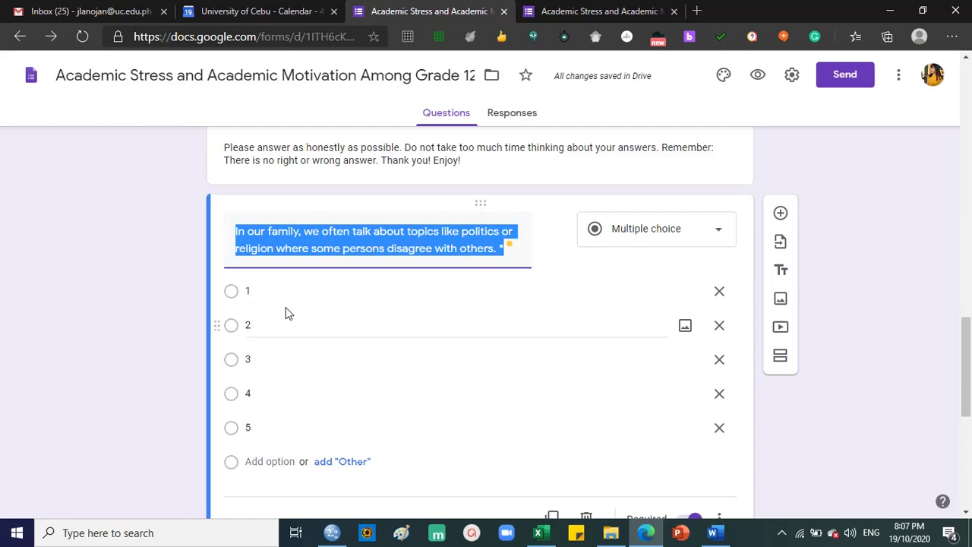
- Copy the scale from "1 – Never" through "5 – Always | Do you understand?" out of section 2's question onto the end of section 3's description
scroll(319, 308, "up", 2)
scroll(352, 305, "up", 4)
scroll(361, 319, "down", 3)
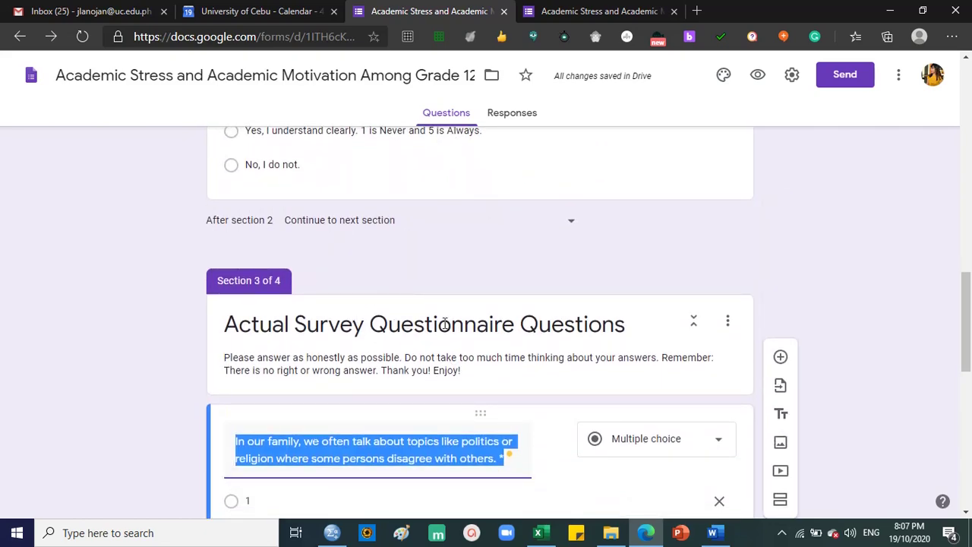
scroll(418, 312, "up", 2)
left_click(306, 235)
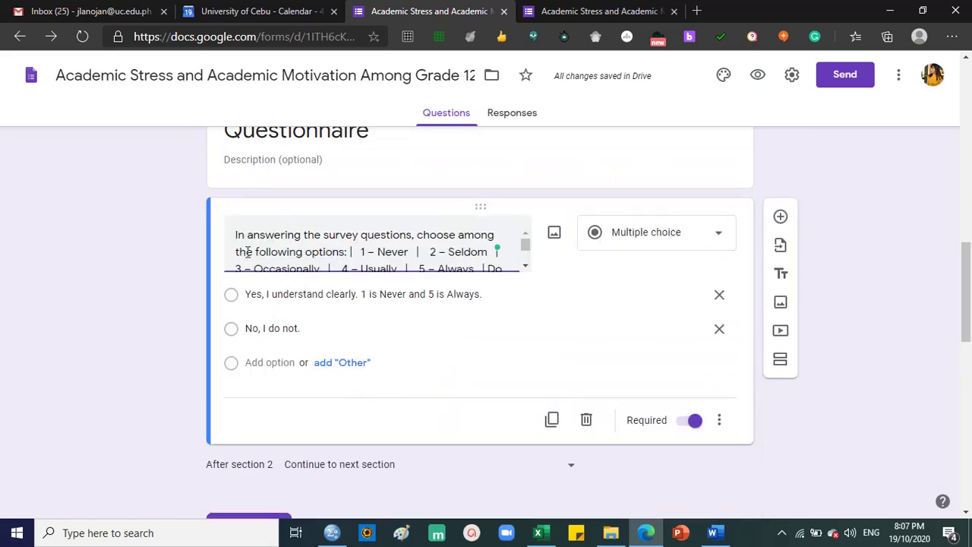
left_click_drag(349, 252, 563, 290)
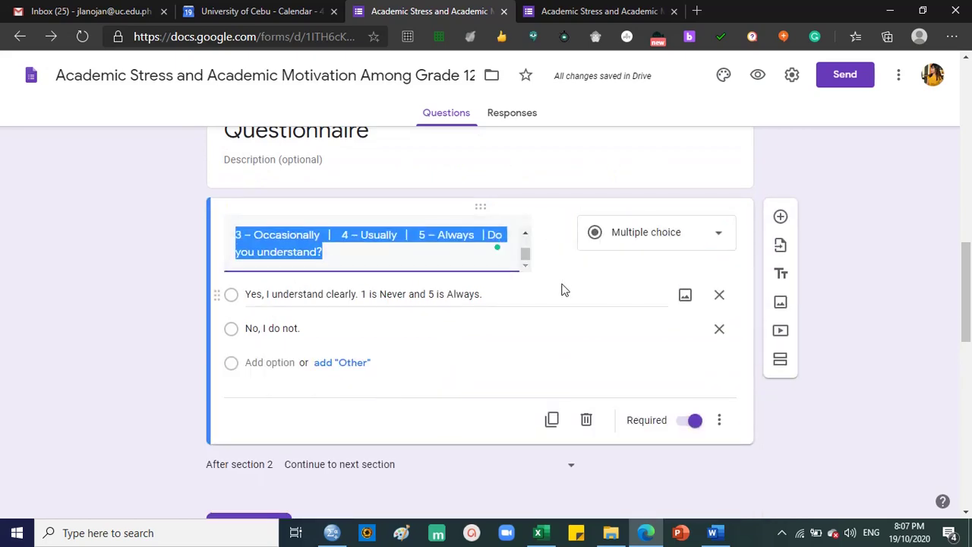
scroll(541, 299, "down", 3)
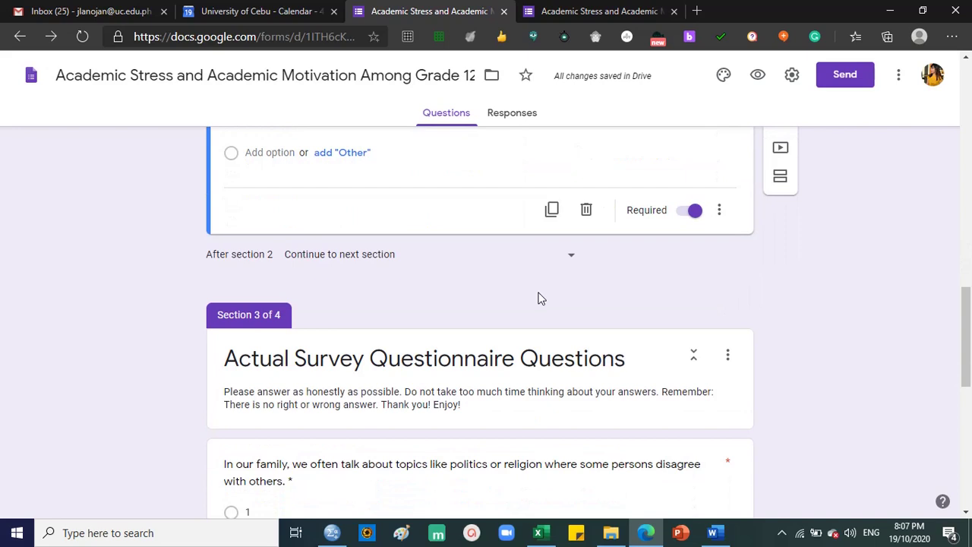
scroll(434, 375, "down", 1)
triple_click(465, 331)
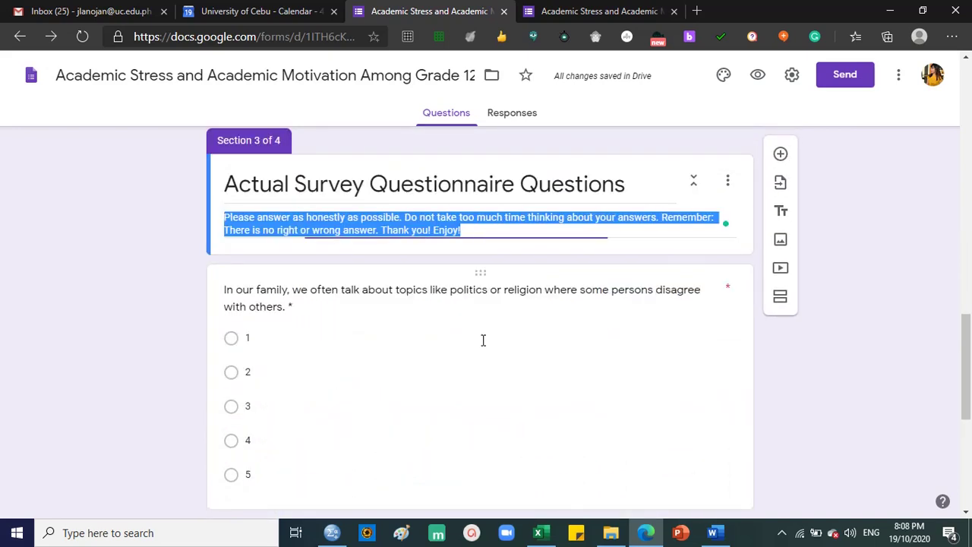
left_click(485, 229)
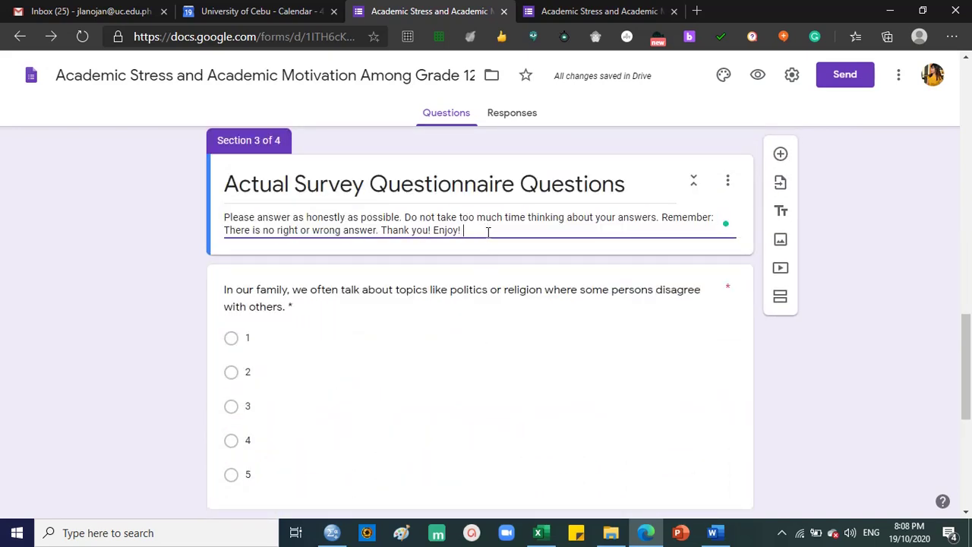
type("|  1 – Never  |  2 – Seldom  |  3 – Occasionally  |  4 – Usually  |  5 – Always  | Do you understand?")
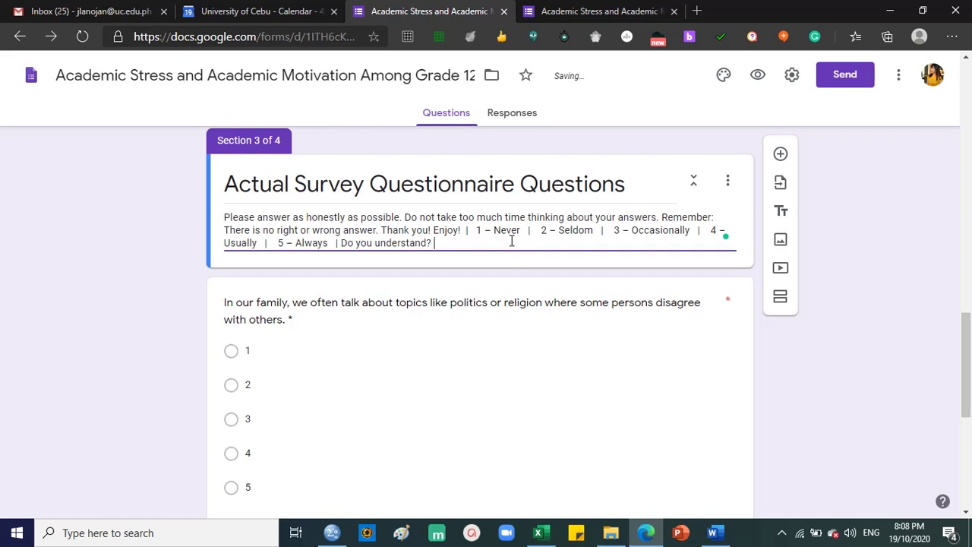
triple_click(296, 183)
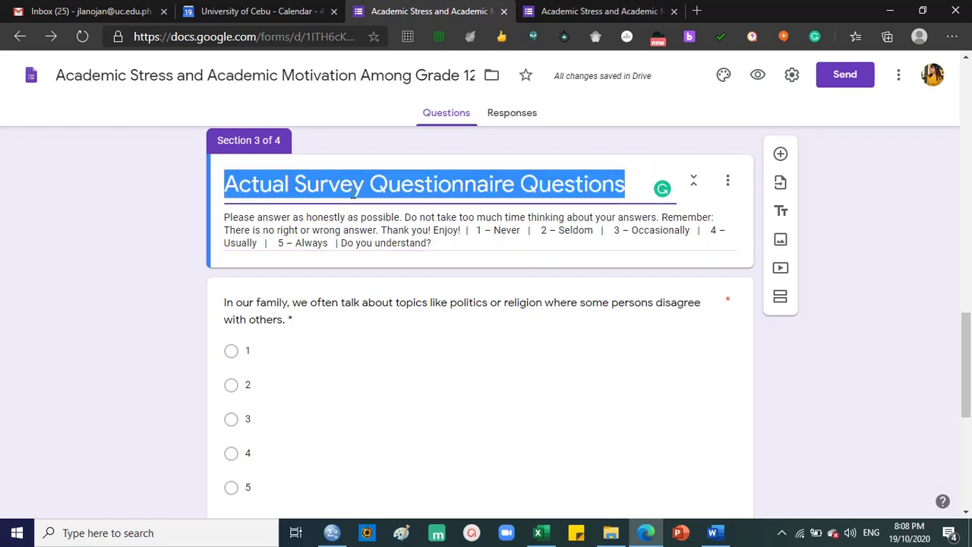
- Compare section 3's title and description with the answer scale and options of section 2's instruction question
triple_click(362, 219)
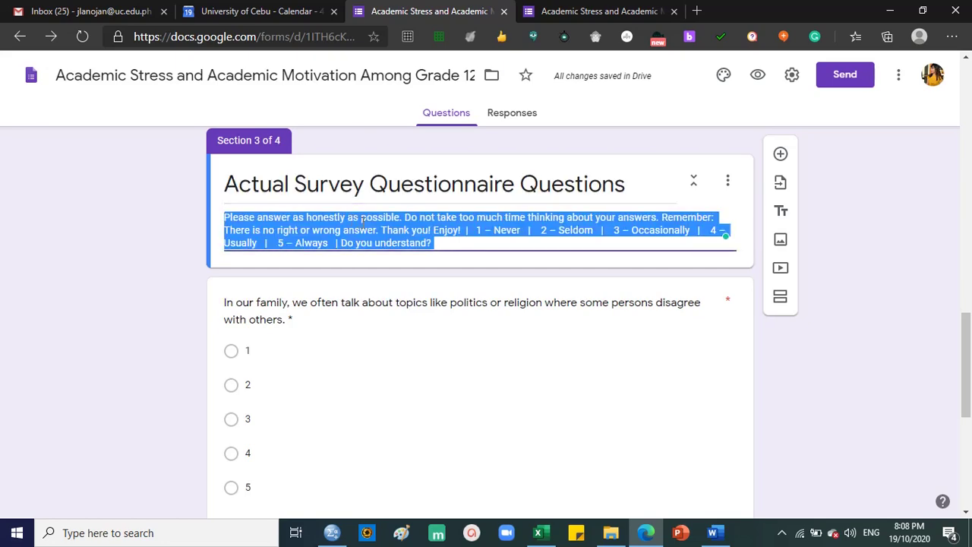
left_click(506, 245)
scroll(504, 284, "up", 6)
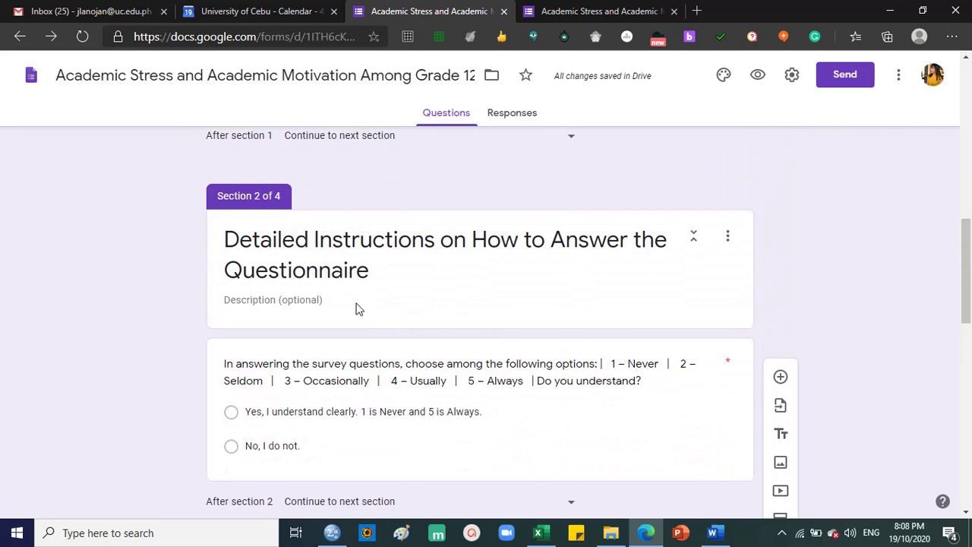
scroll(334, 353, "down", 3)
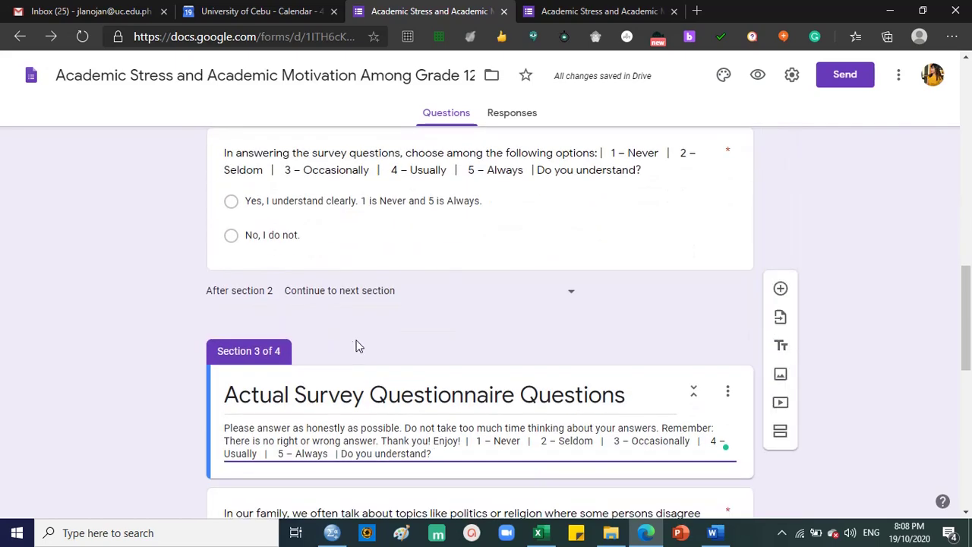
scroll(354, 238, "up", 2)
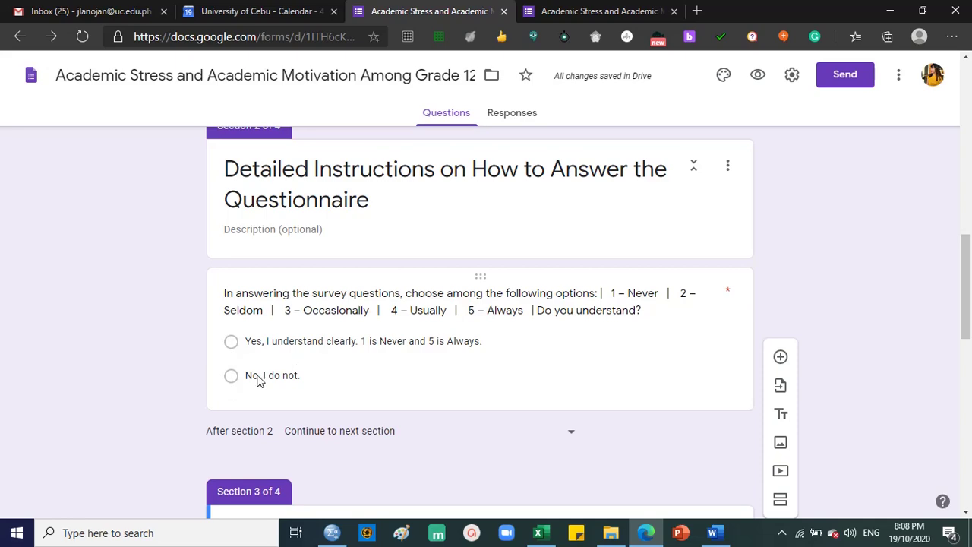
scroll(257, 380, "down", 5)
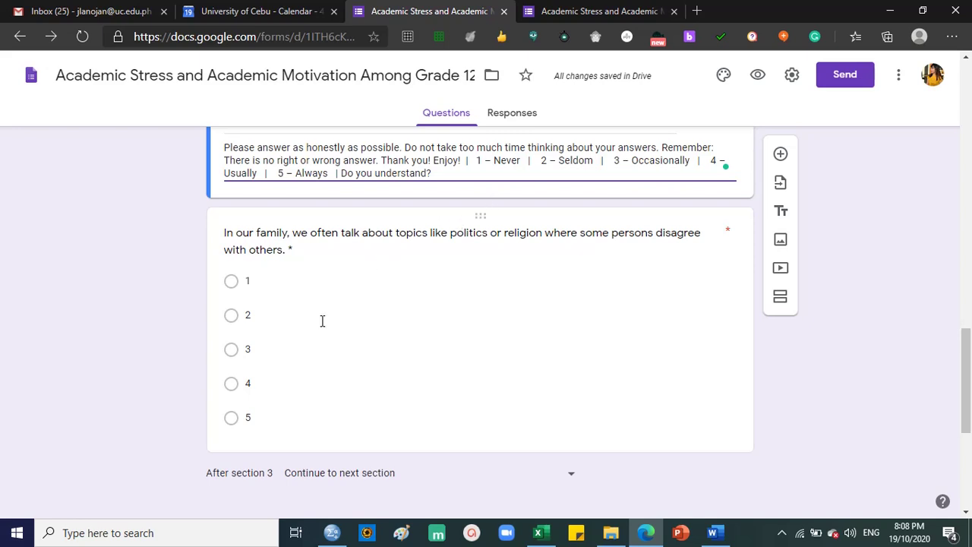
- Check the Required setting of the family talks question in section 3 and of section 2's instruction question
left_click(642, 355)
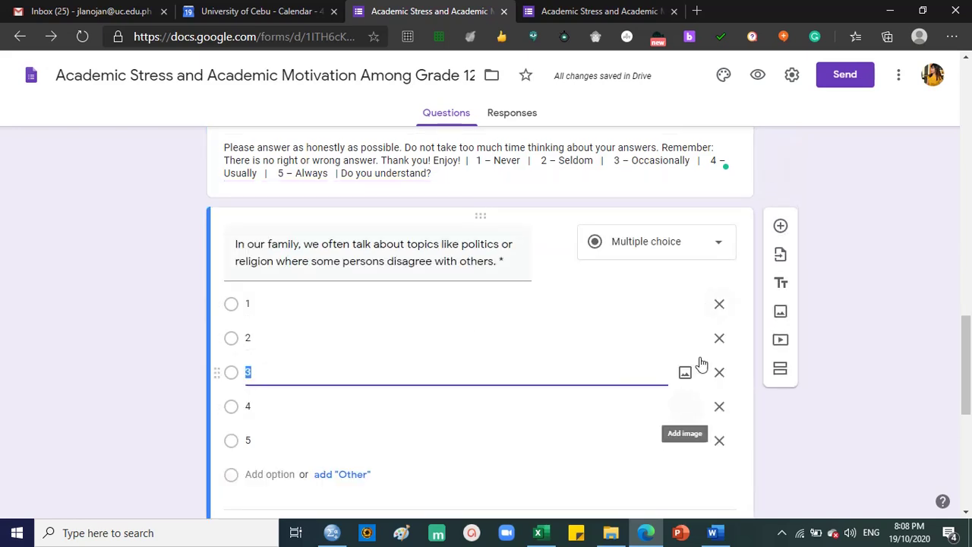
scroll(689, 243, "down", 4)
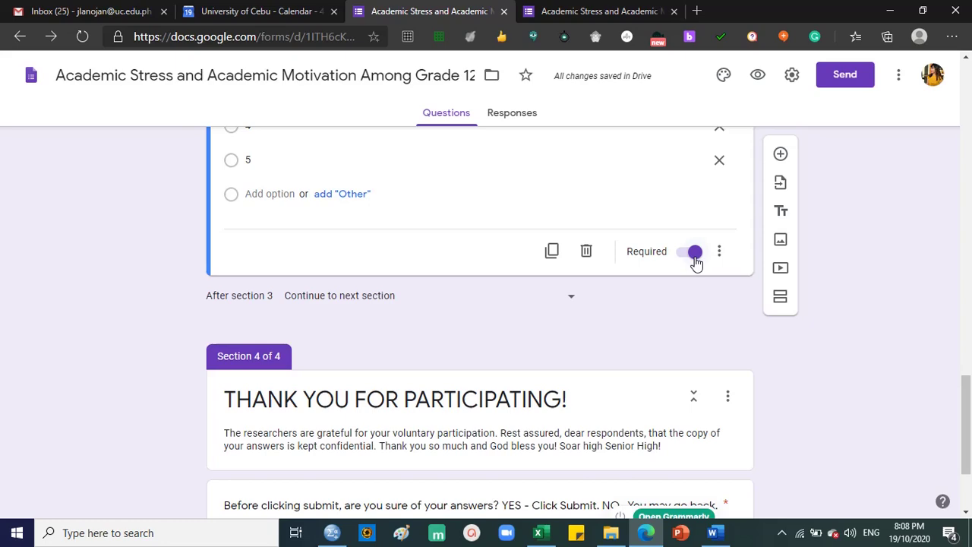
scroll(681, 301, "up", 10)
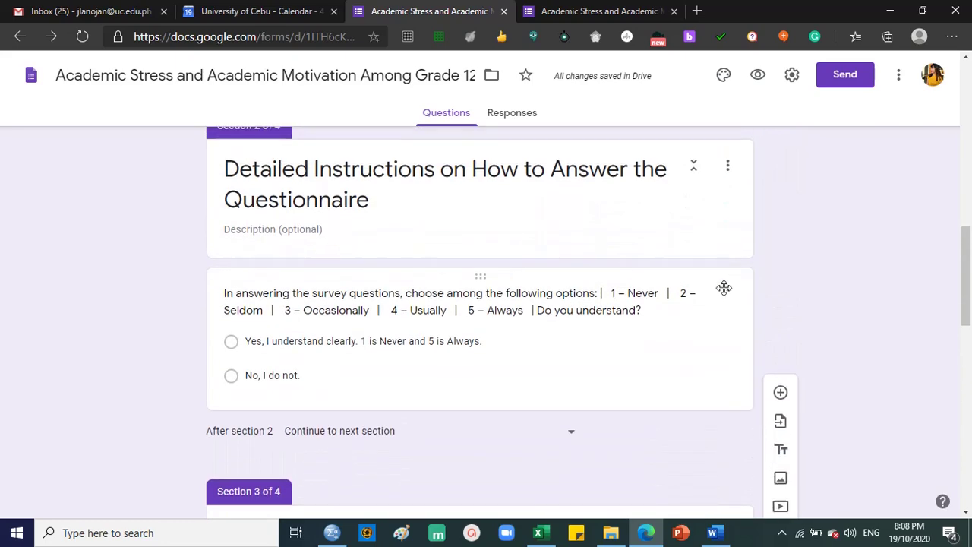
left_click(699, 350)
scroll(686, 341, "down", 4)
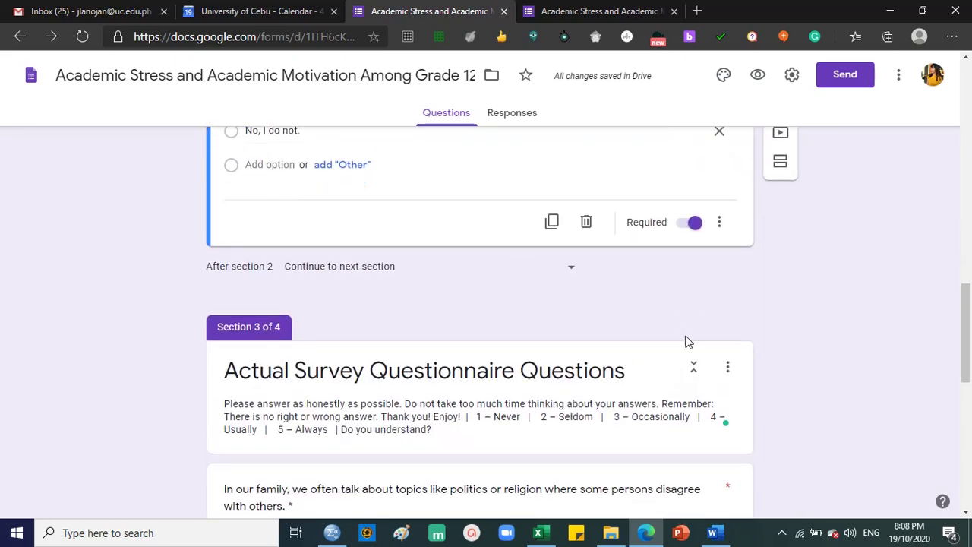
scroll(691, 225, "down", 7)
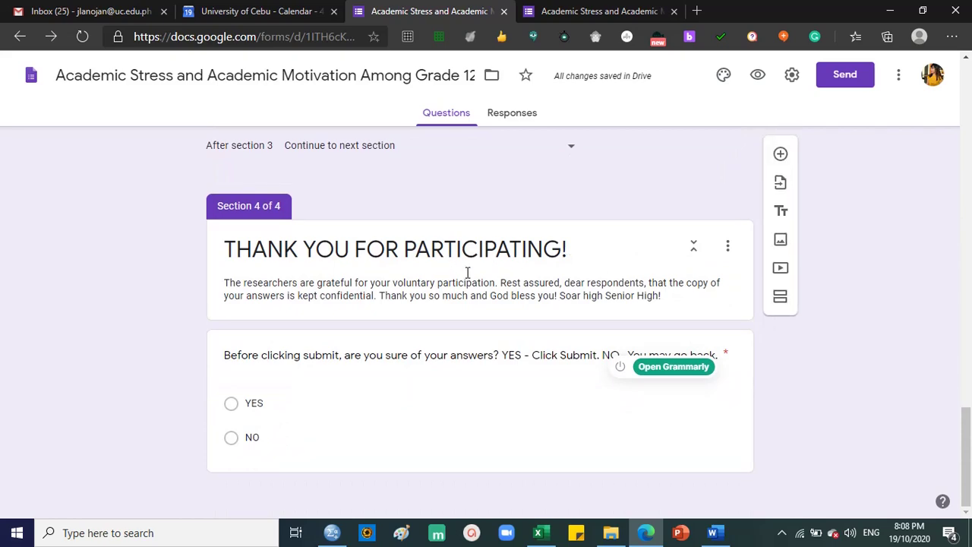
scroll(467, 275, "up", 1)
scroll(473, 345, "up", 7)
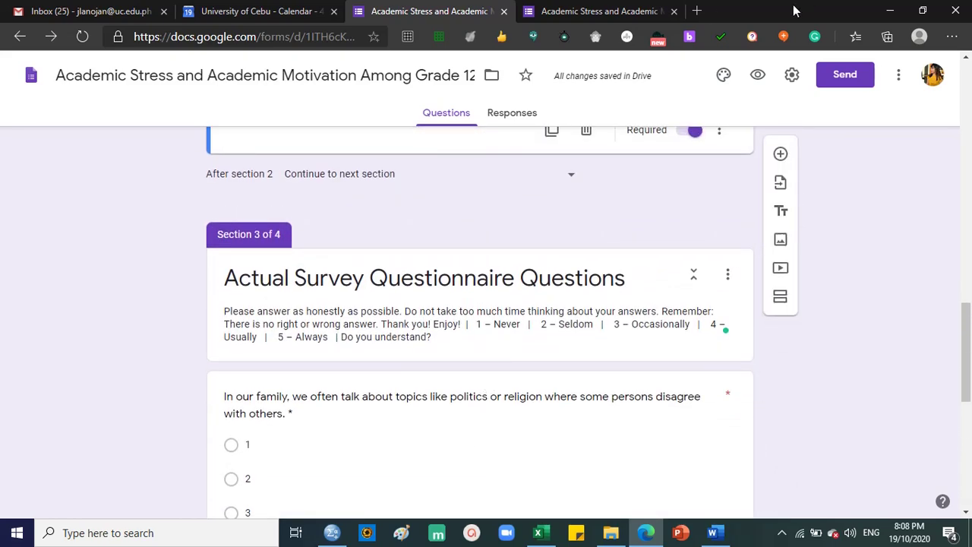
right_click(708, 10)
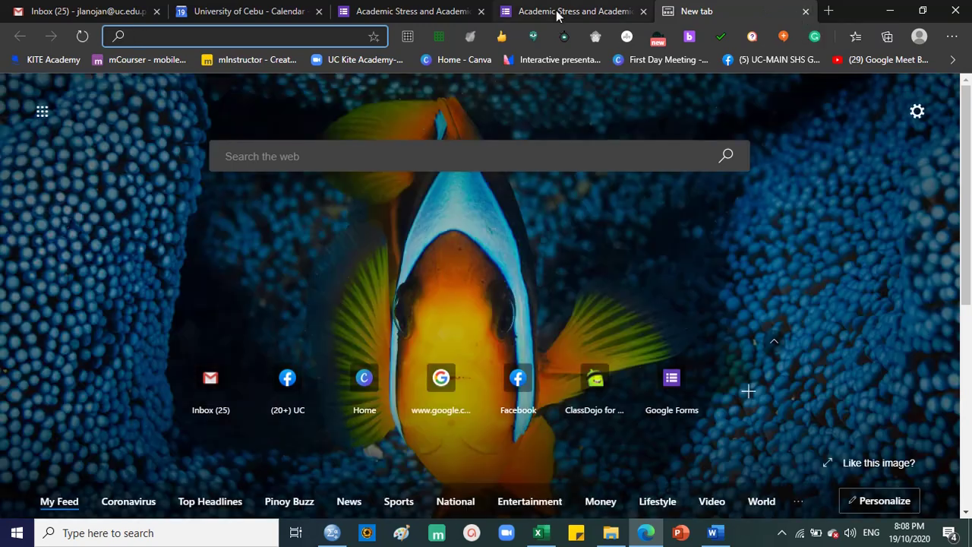
left_click(803, 12)
scroll(541, 237, "down", 1)
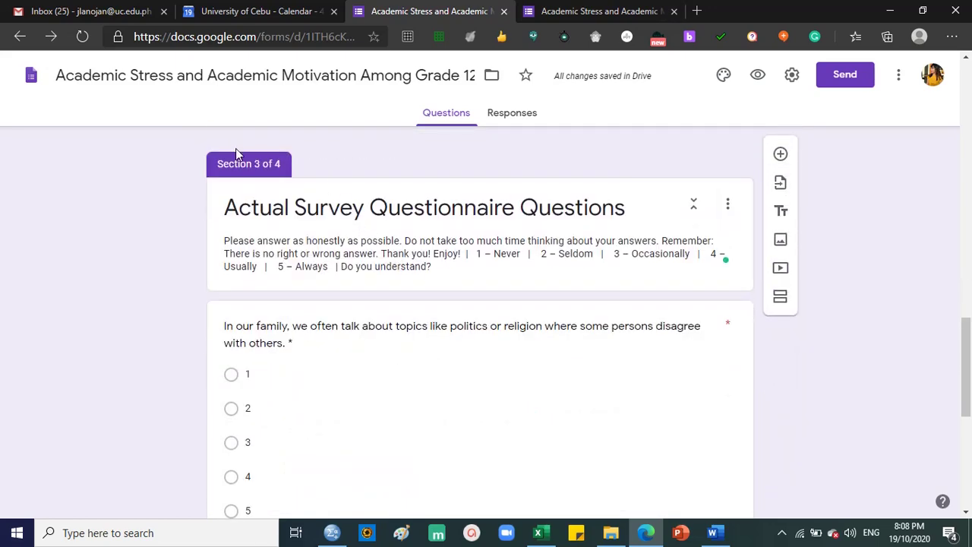
- Examine the order of the form's four sections, from the informed consent letter to the closing thank-you section
scroll(243, 171, "down", 5)
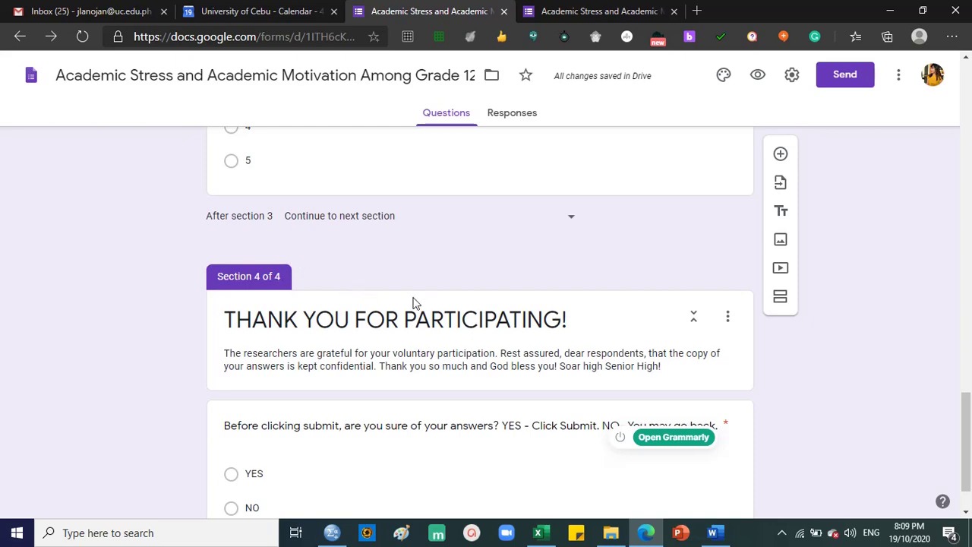
scroll(588, 240, "down", 1)
scroll(645, 248, "up", 7)
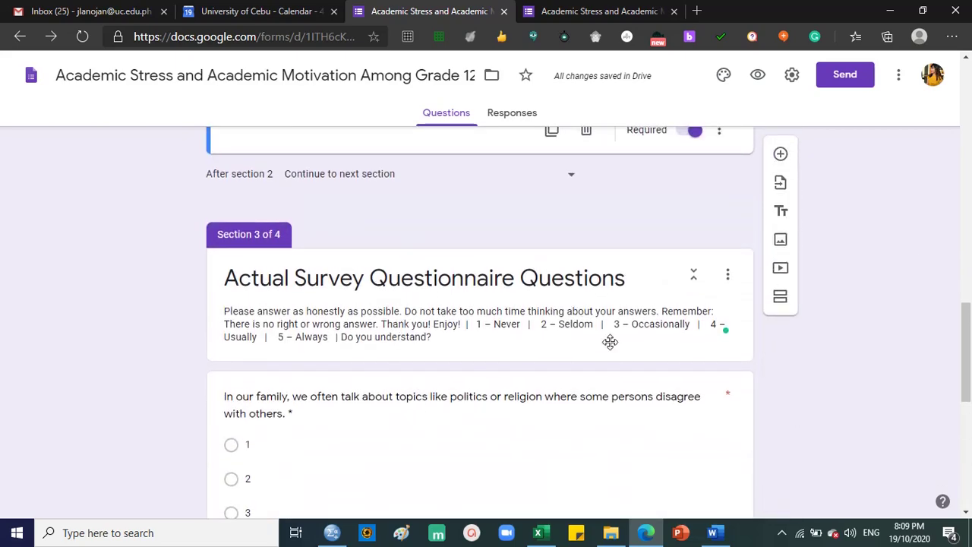
scroll(610, 340, "down", 6)
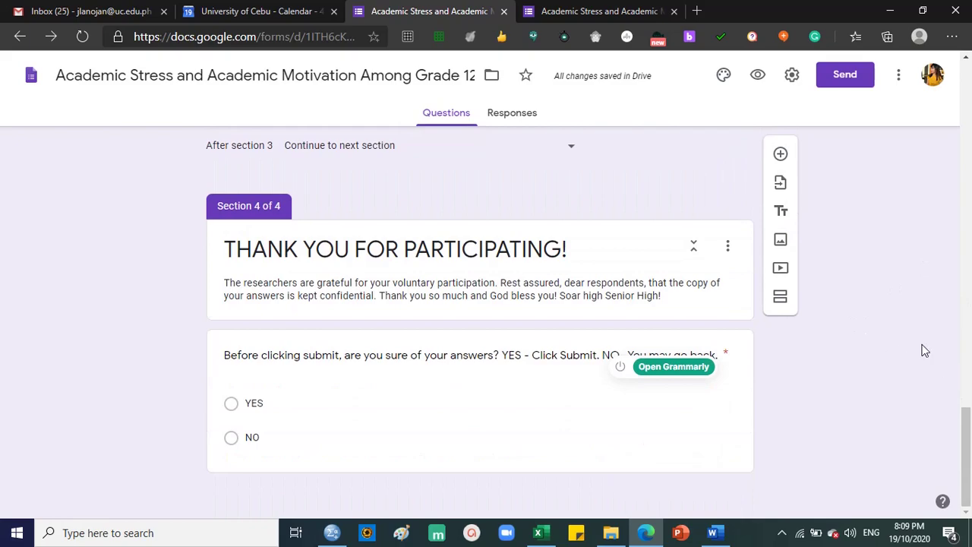
scroll(853, 315, "up", 20)
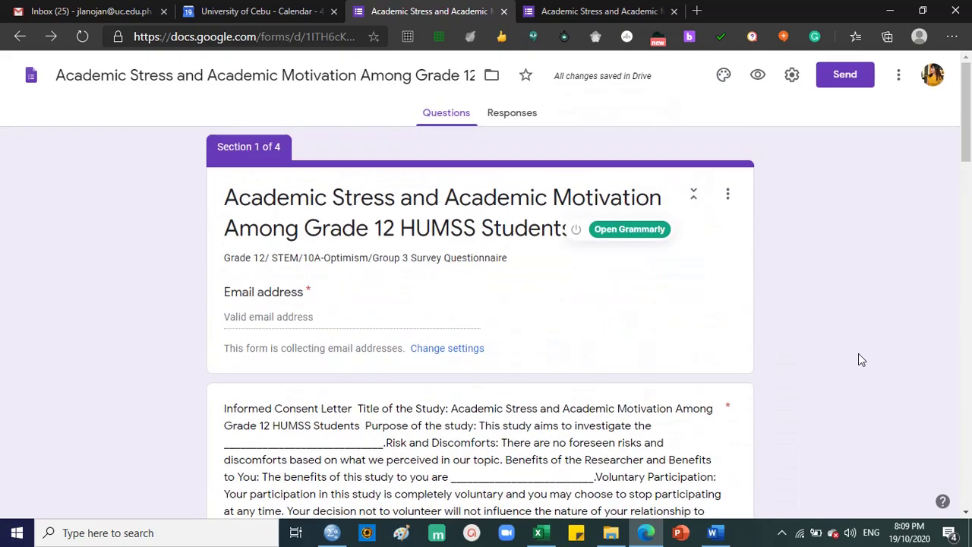
scroll(860, 354, "down", 10)
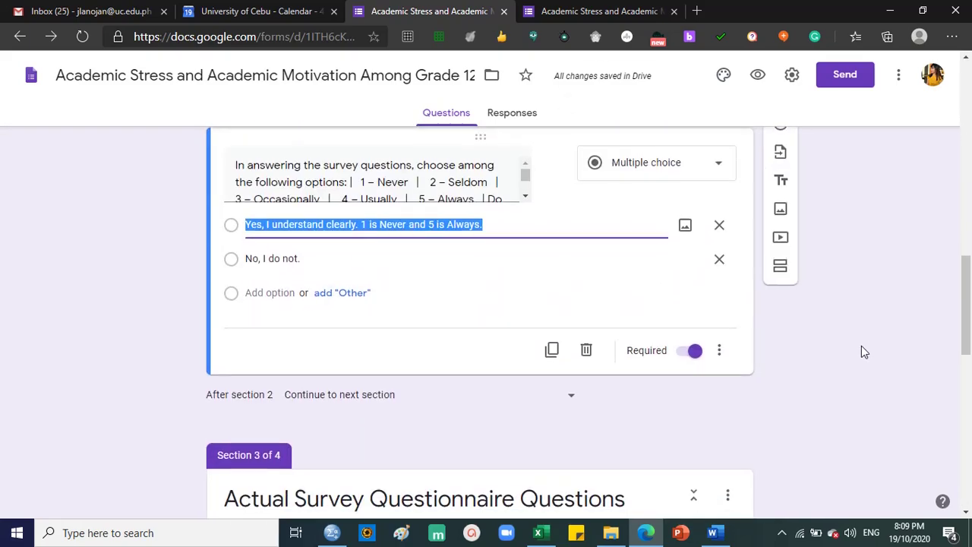
scroll(861, 345, "down", 1)
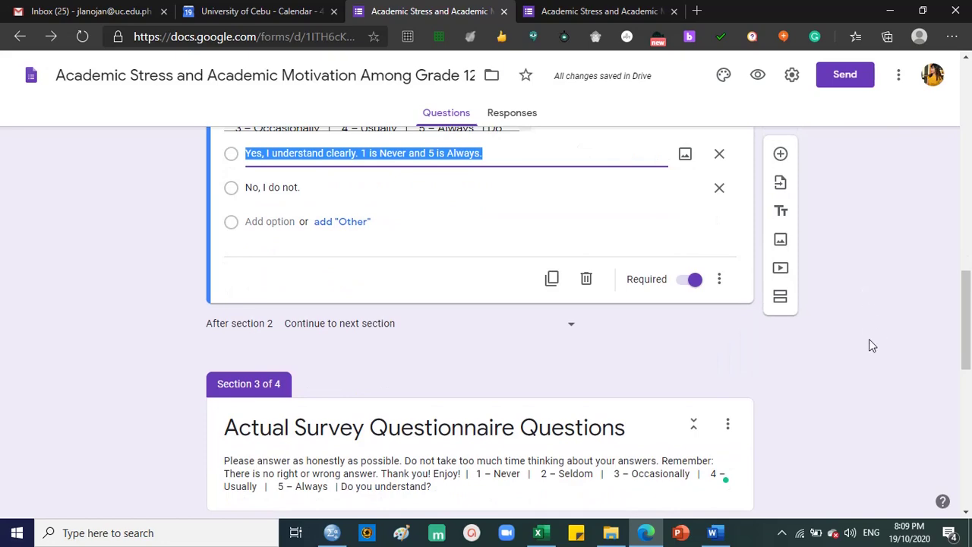
scroll(872, 332, "down", 9)
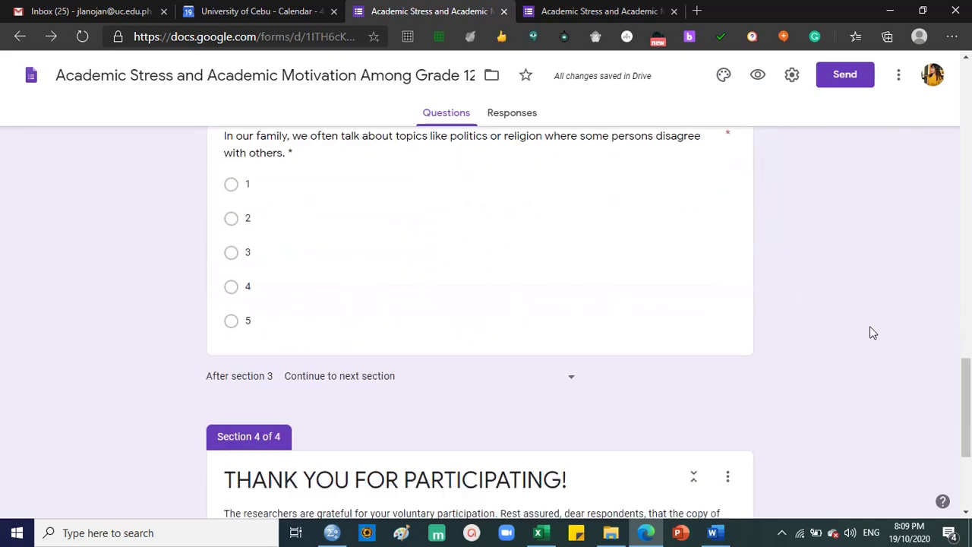
- Examine how section 3's question with options 1 to 5 leads into section 4's thank-you message and submission question
scroll(872, 335, "up", 4)
scroll(299, 266, "up", 2)
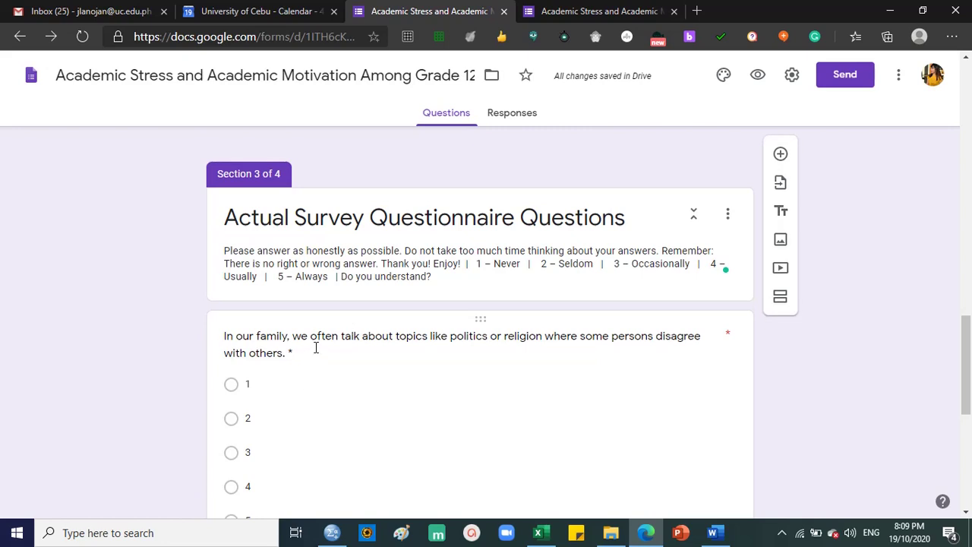
scroll(354, 304, "down", 2)
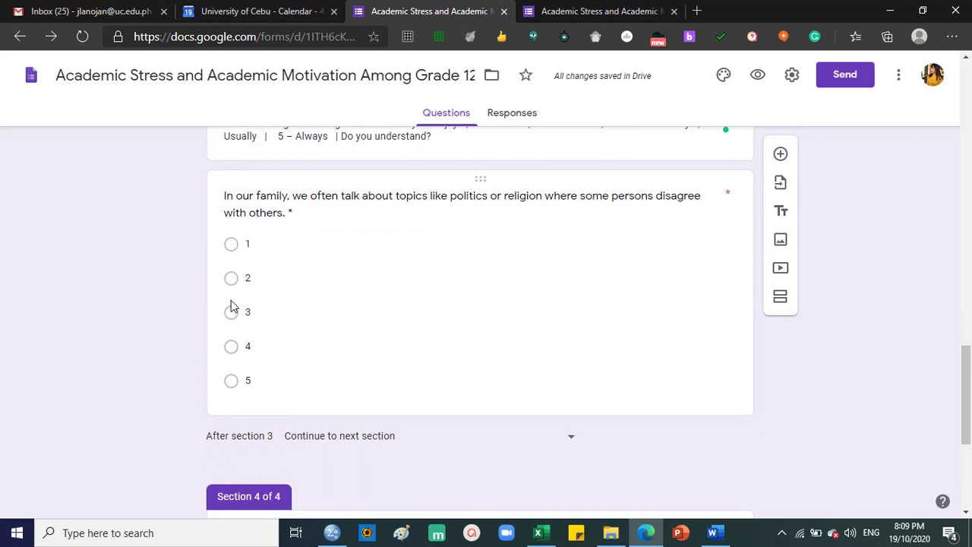
scroll(320, 328, "down", 2)
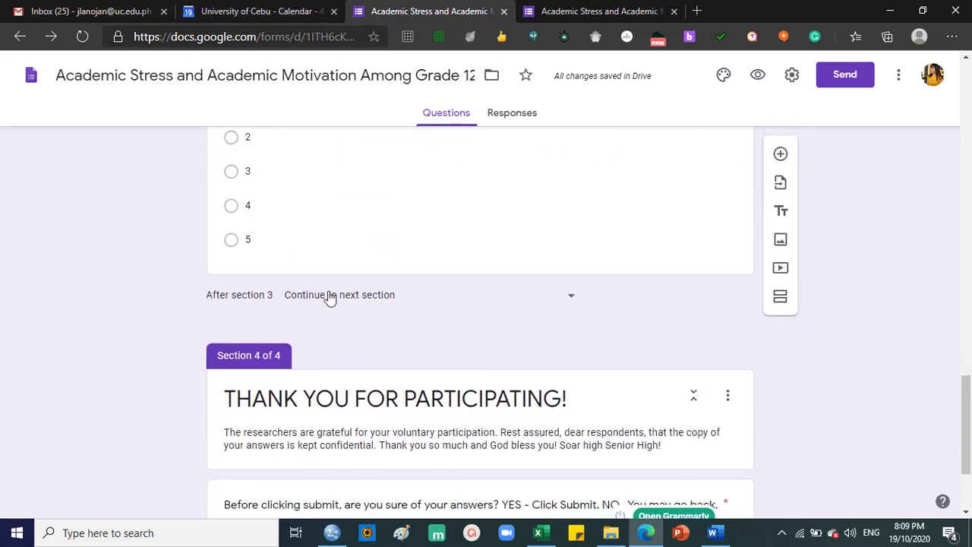
scroll(289, 308, "down", 1)
scroll(326, 297, "up", 4)
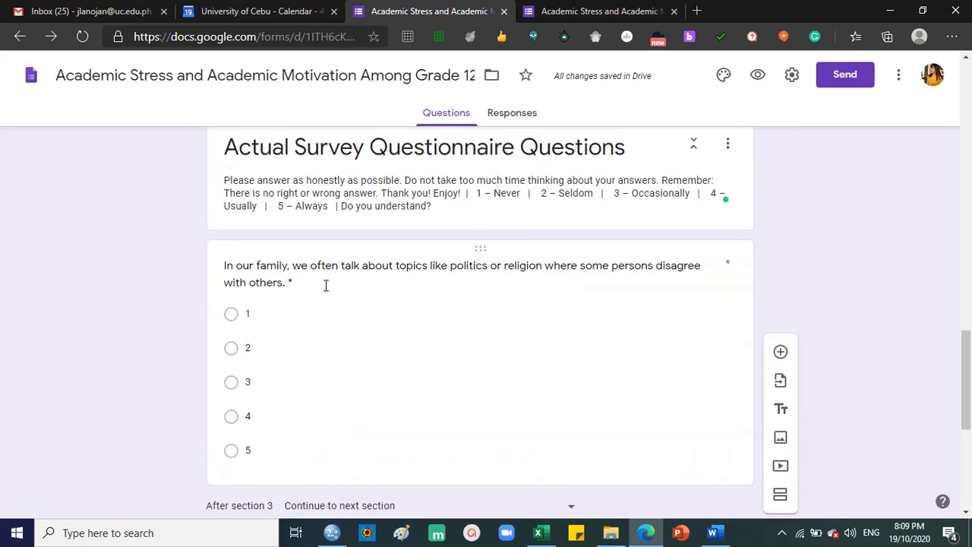
scroll(397, 354, "down", 5)
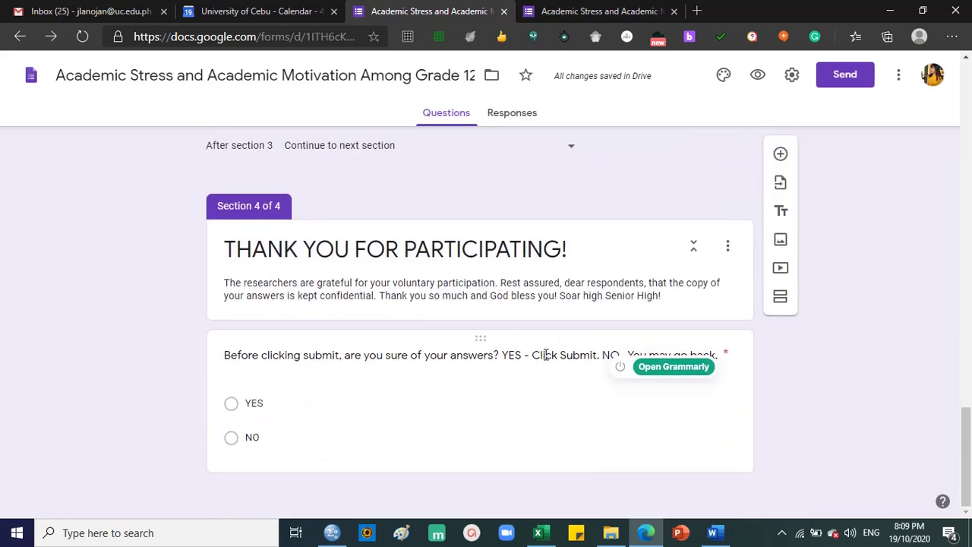
scroll(570, 338, "up", 3)
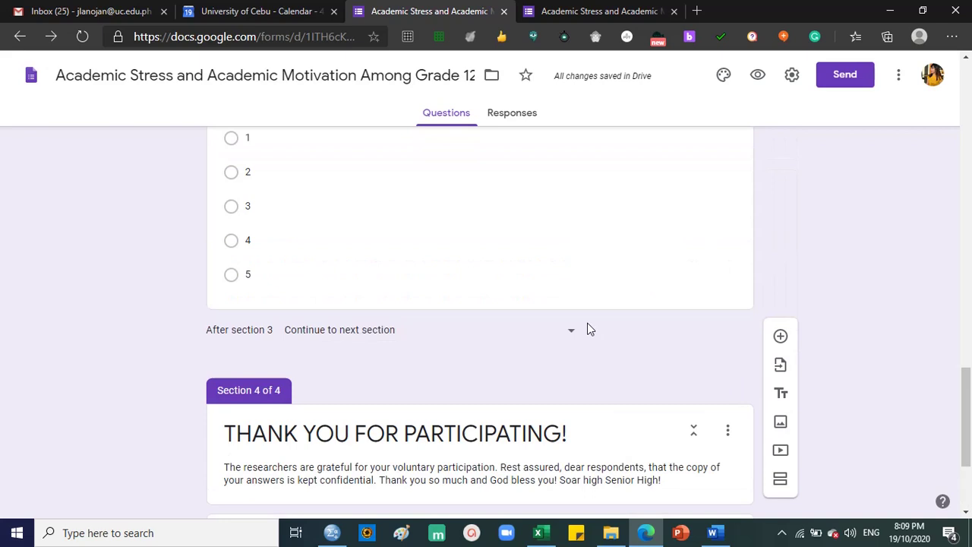
scroll(962, 339, "down", 3)
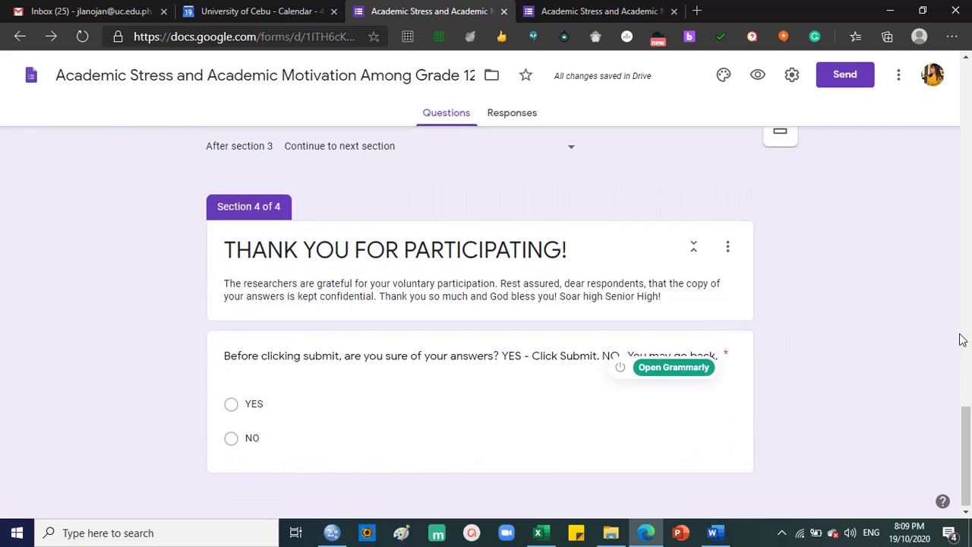
- Open section 4's submission confirmation question and examine its wording, YES and NO options and Required setting
left_click(582, 434)
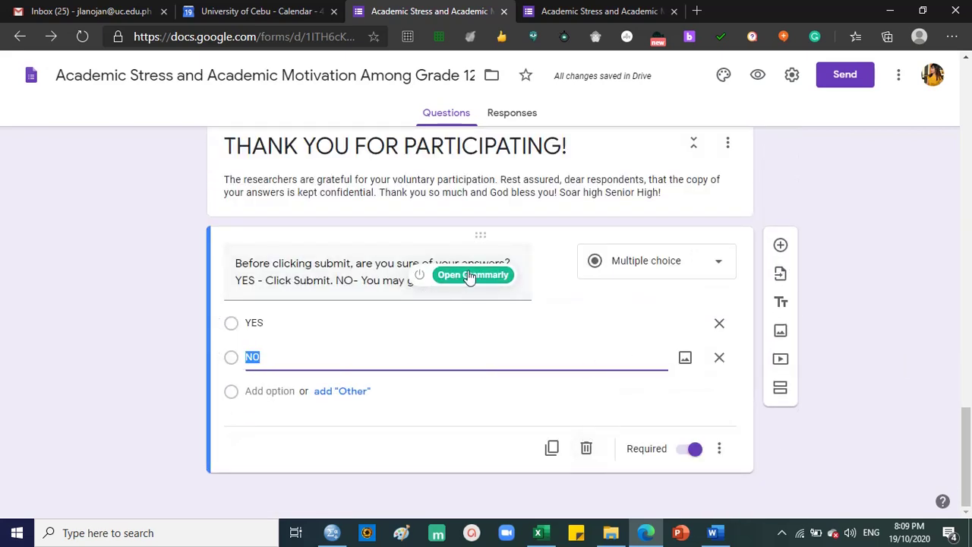
left_click(519, 294)
scroll(582, 323, "up", 3)
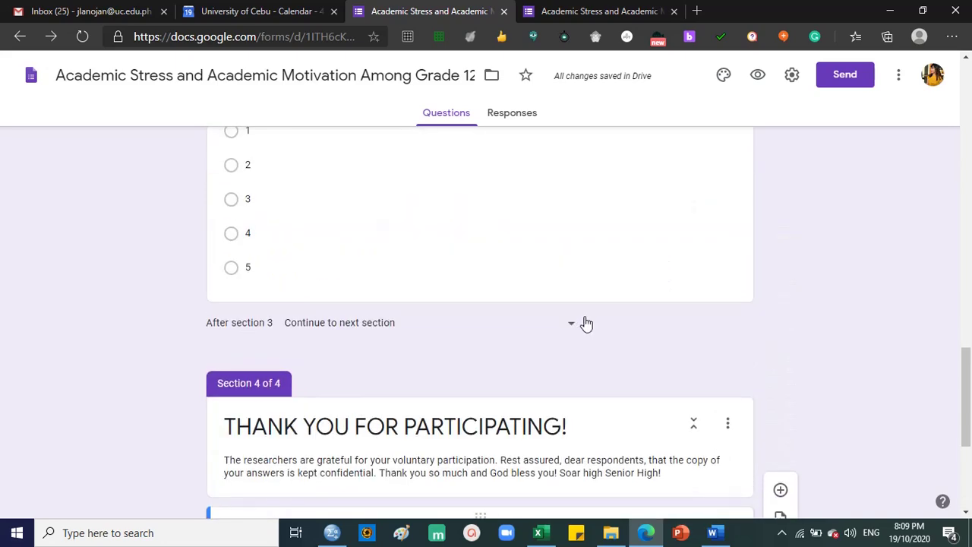
scroll(545, 341, "down", 3)
scroll(246, 262, "up", 2)
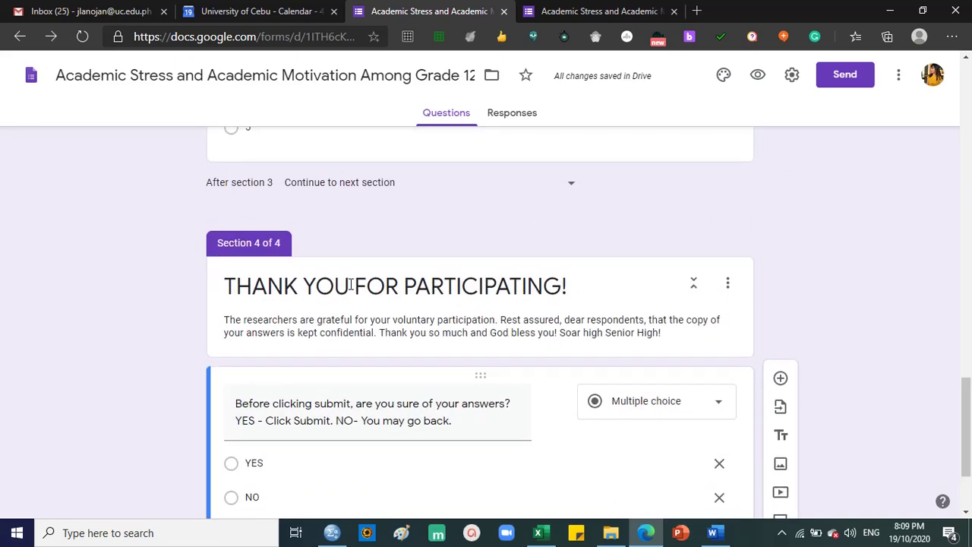
- Review section 4's title and description, and insert a comma after "Soar high" in the description
triple_click(283, 287)
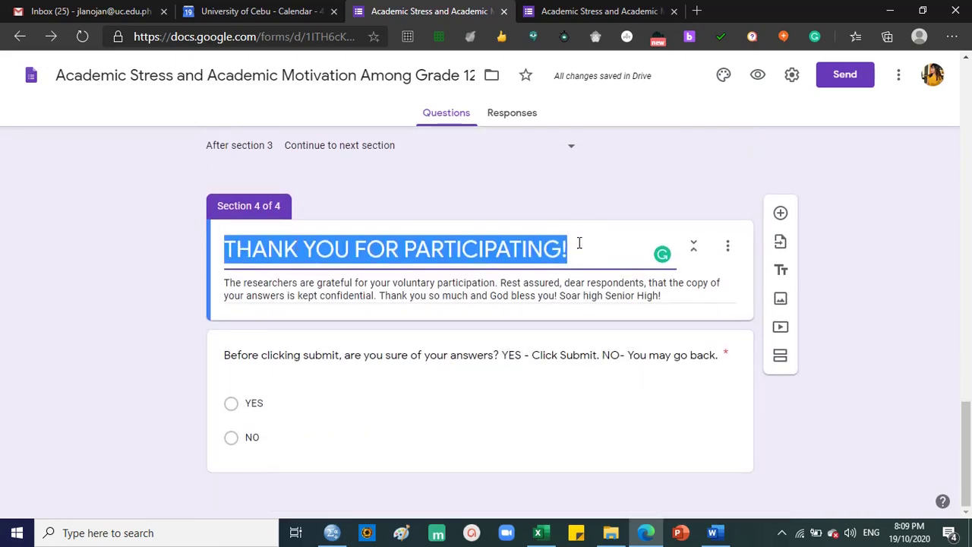
triple_click(281, 288)
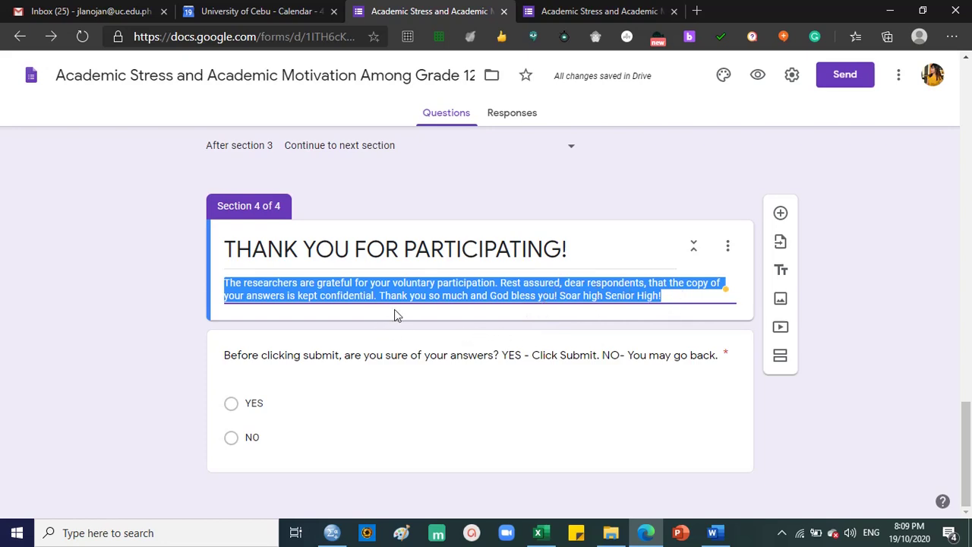
left_click(490, 295)
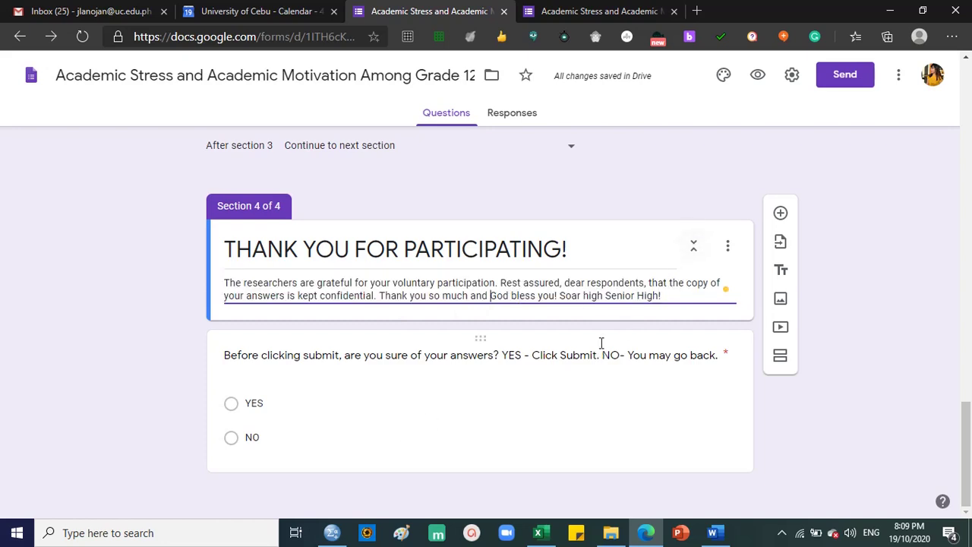
type(",")
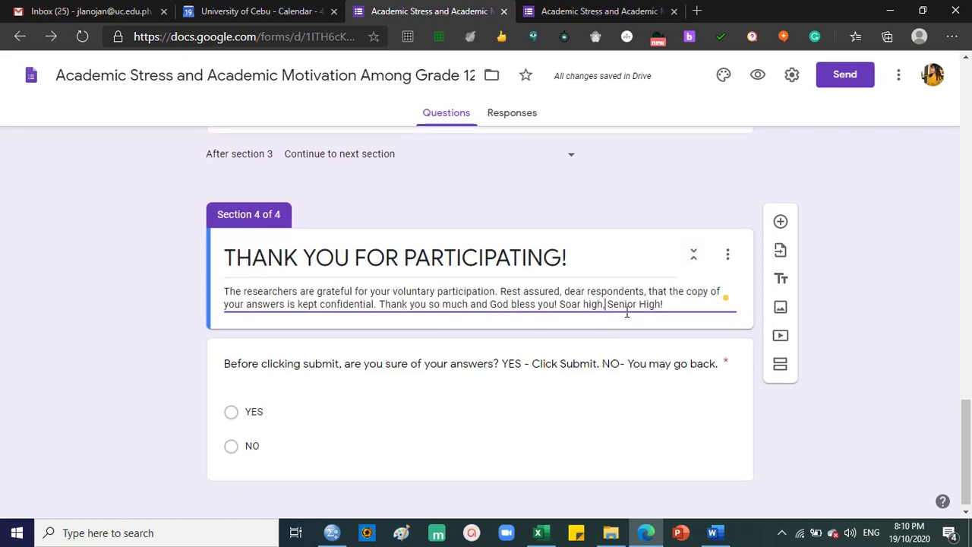
left_click(399, 438)
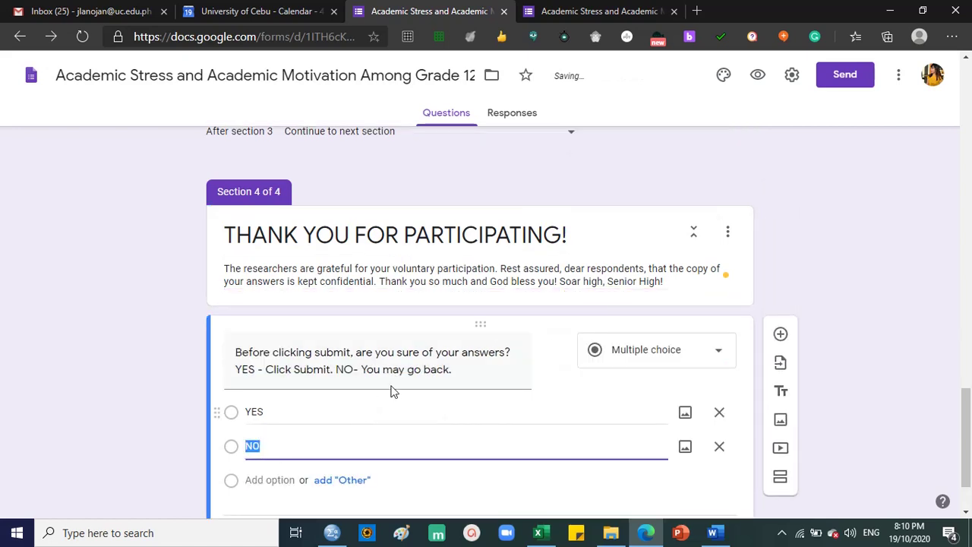
- Review the wording and Required setting of section 4's submission confirmation question
triple_click(304, 366)
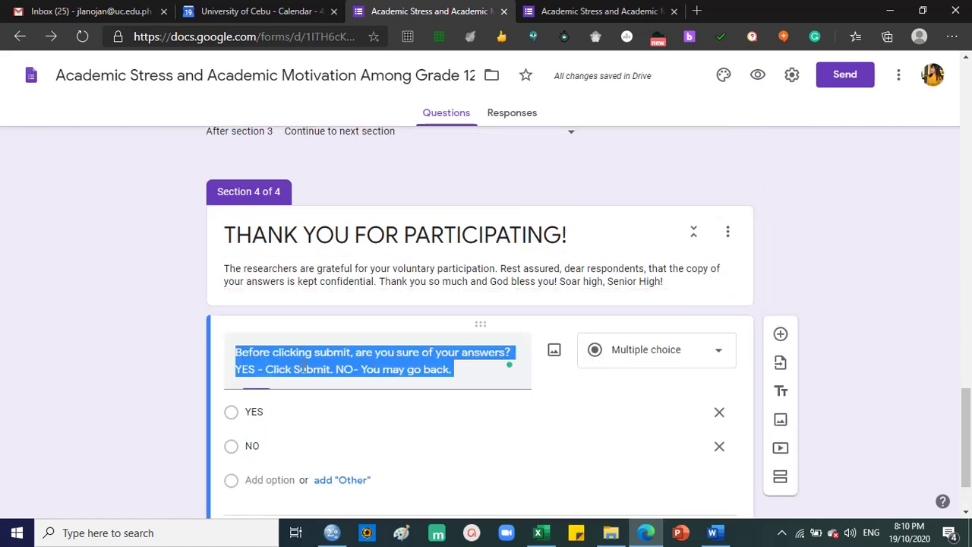
left_click(411, 369)
scroll(449, 367, "down", 1)
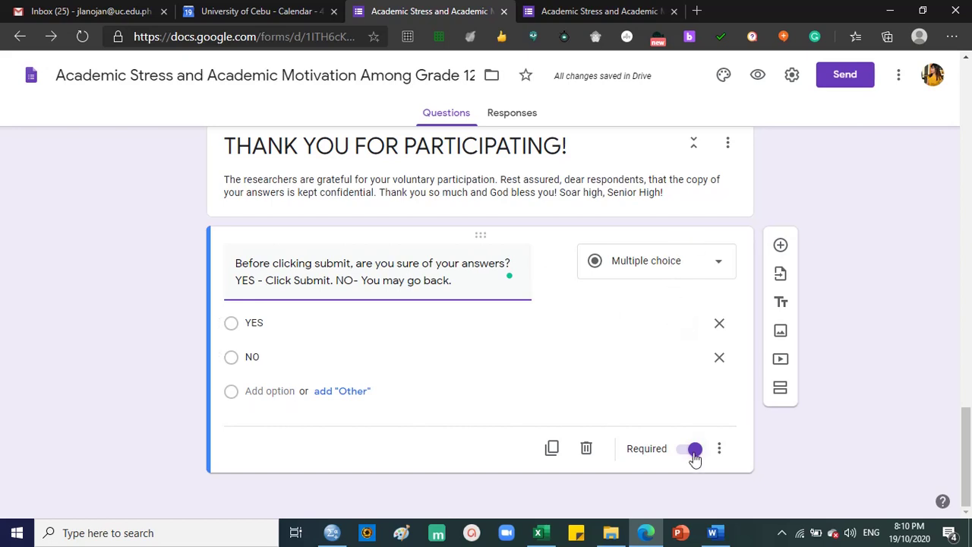
- Open a fresh preview of the form, discard the outdated preview, and close both to return to the form editor
left_click(759, 76)
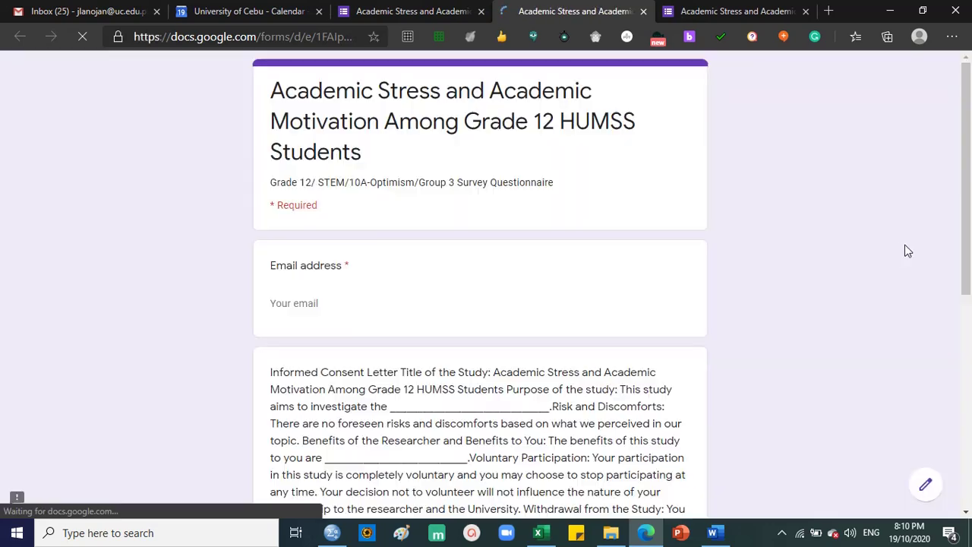
left_click(767, 15)
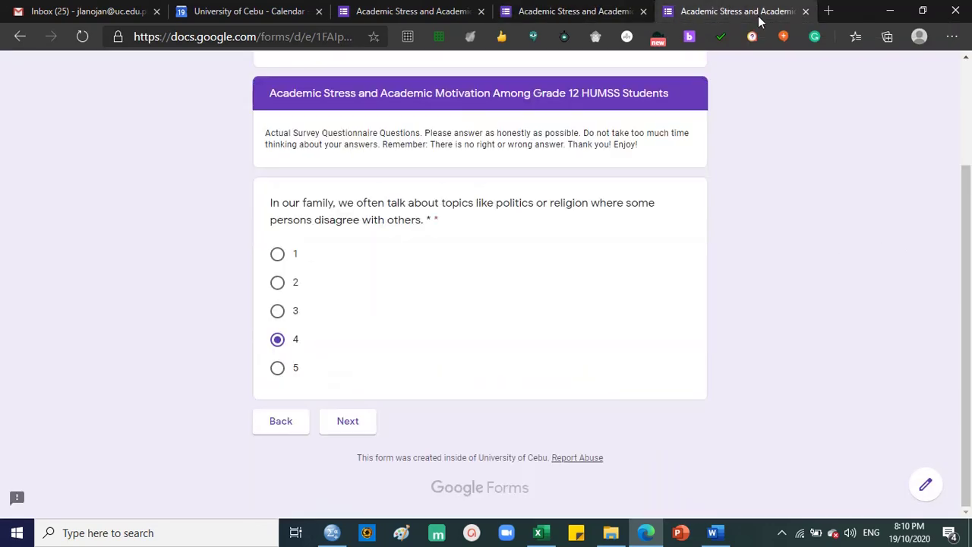
left_click(806, 12)
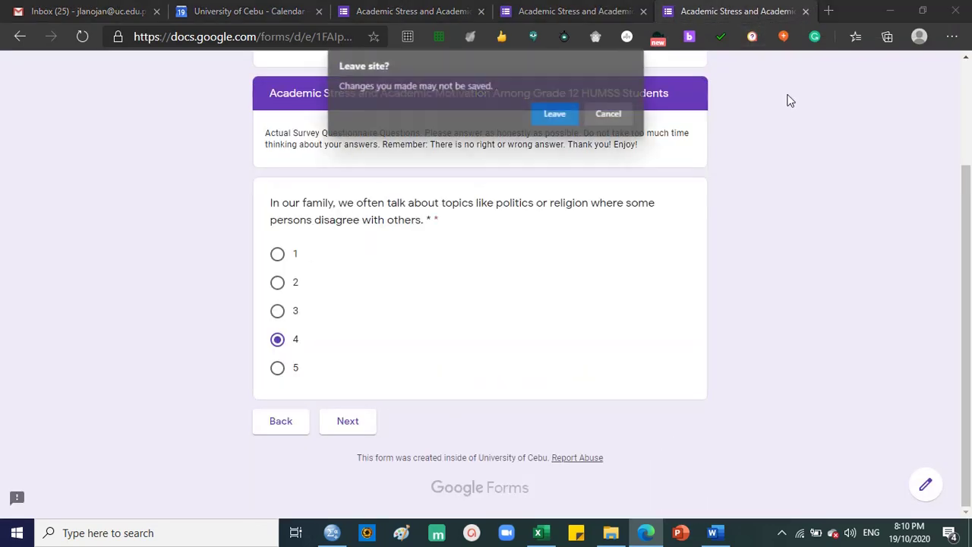
left_click(552, 114)
left_click(451, 10)
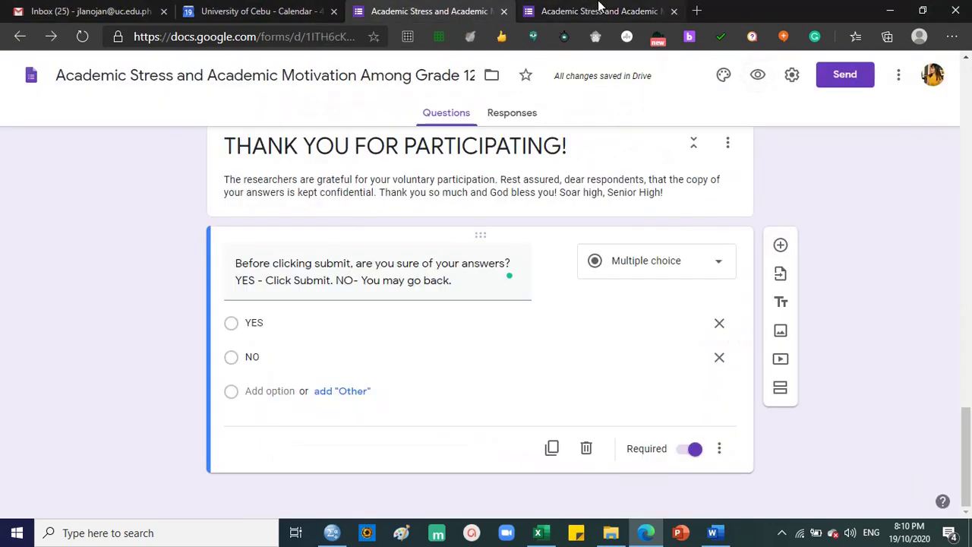
left_click(674, 12)
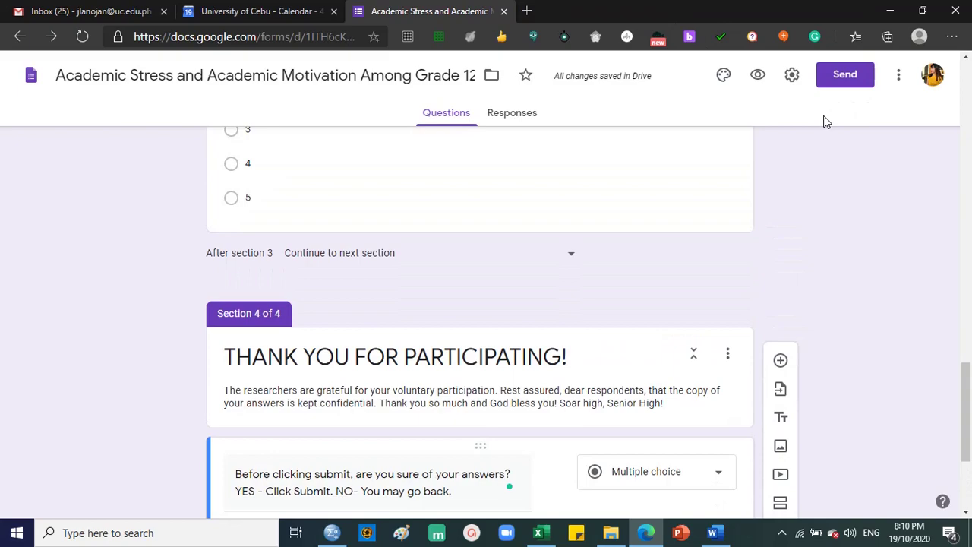
- Change the form's theme color to Orange #ff9800
scroll(819, 172, "up", 20)
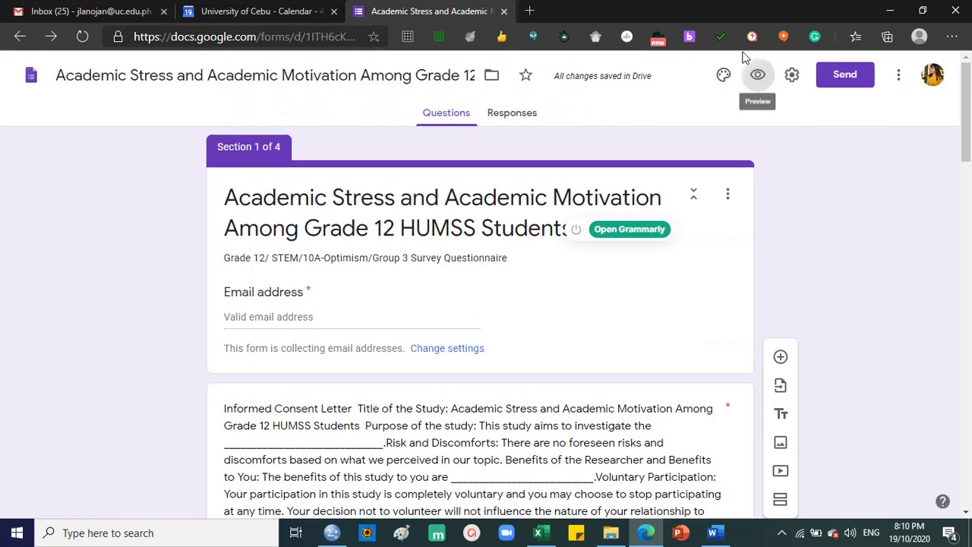
left_click(724, 74)
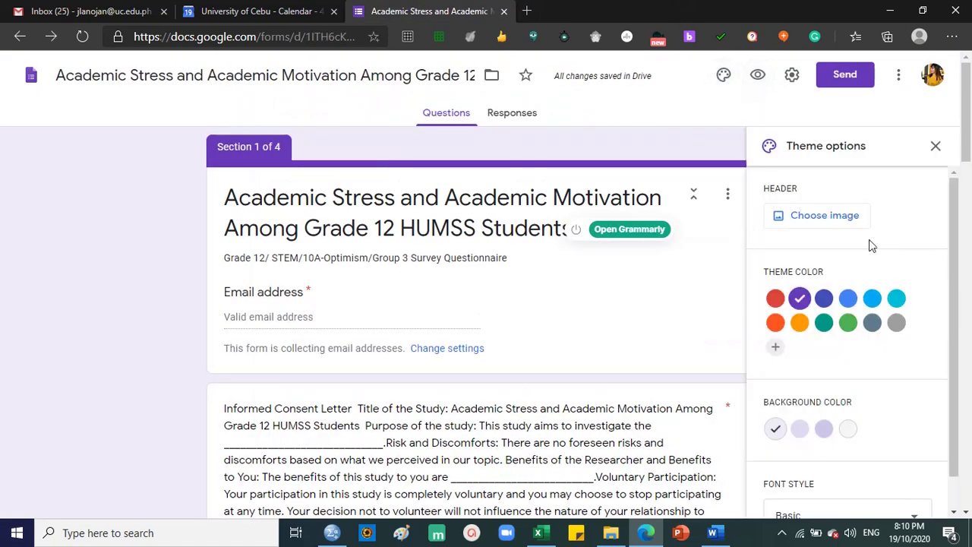
left_click(800, 322)
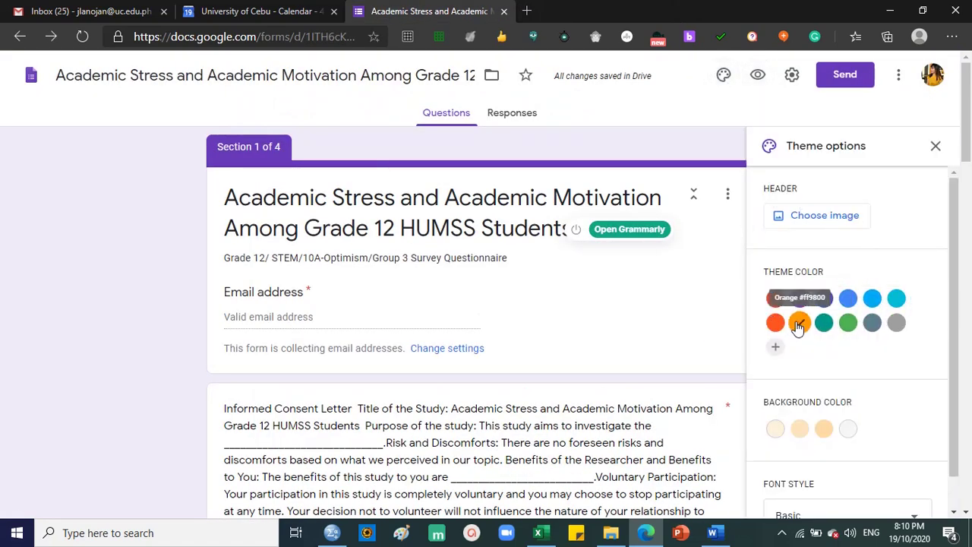
- Set the Work and School illustration with the notepad, pencil and coffee cup as the form's header image, and close the theme options
left_click(800, 218)
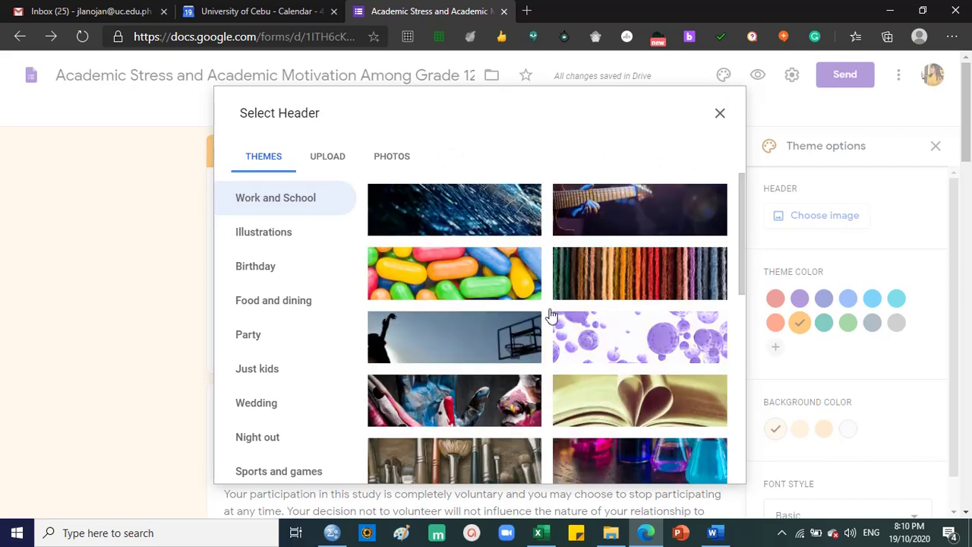
scroll(552, 314, "down", 5)
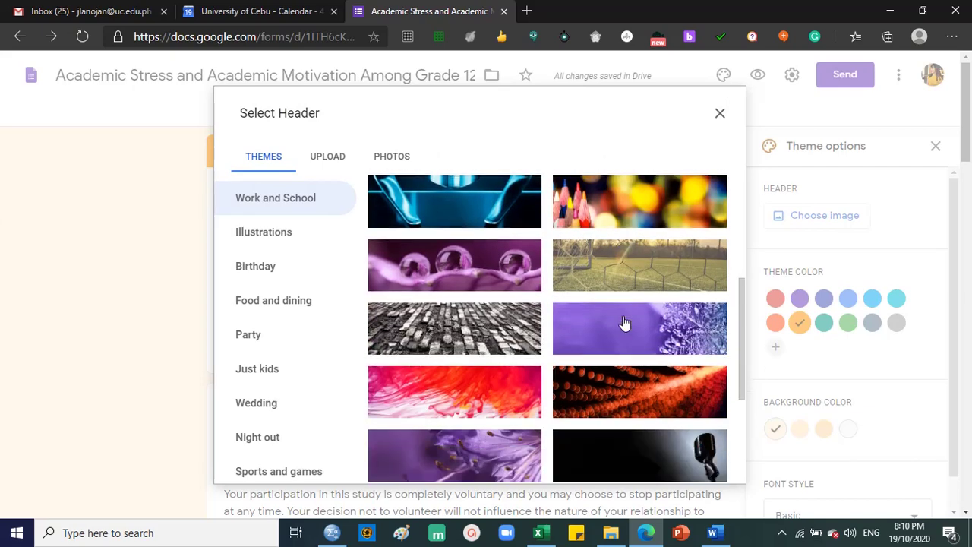
scroll(623, 323, "down", 8)
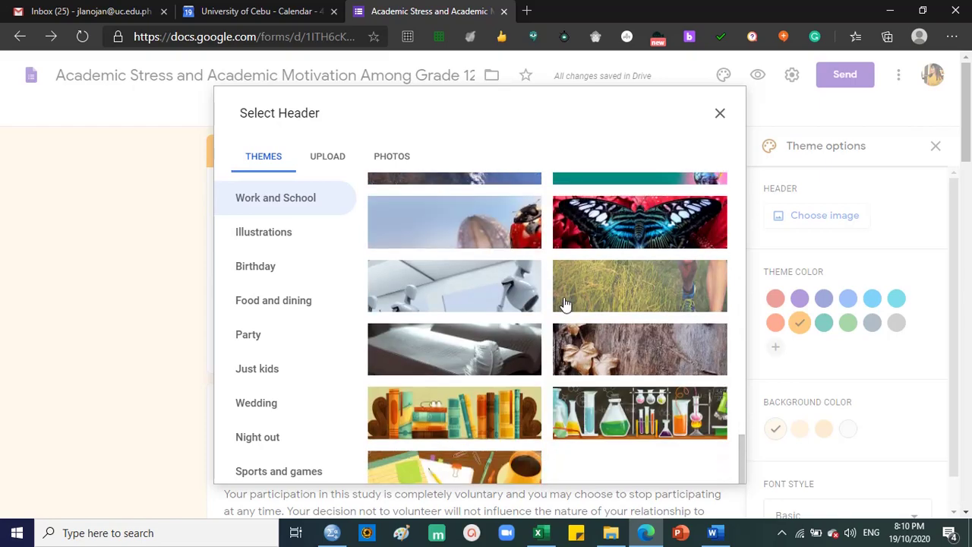
scroll(564, 304, "down", 5)
scroll(467, 260, "up", 2)
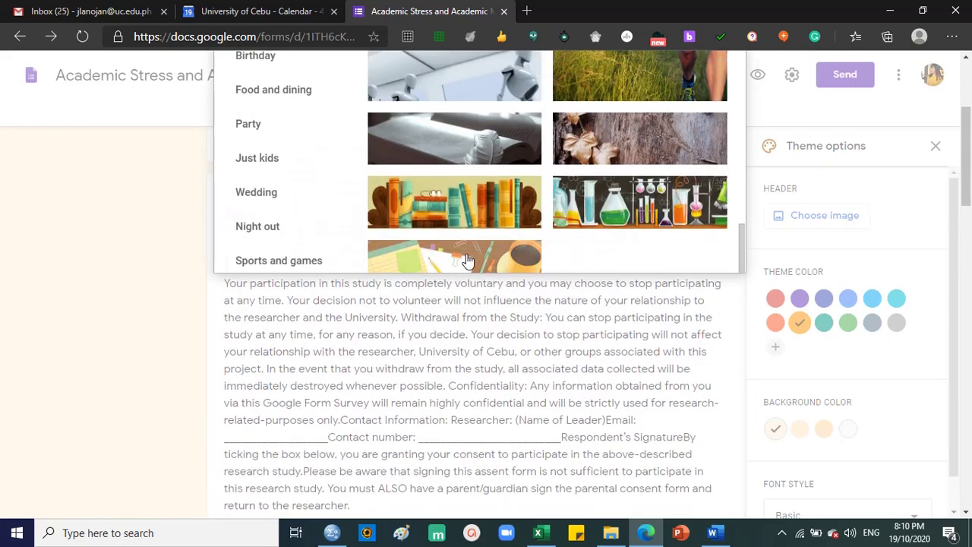
left_click(467, 261)
left_click(700, 254)
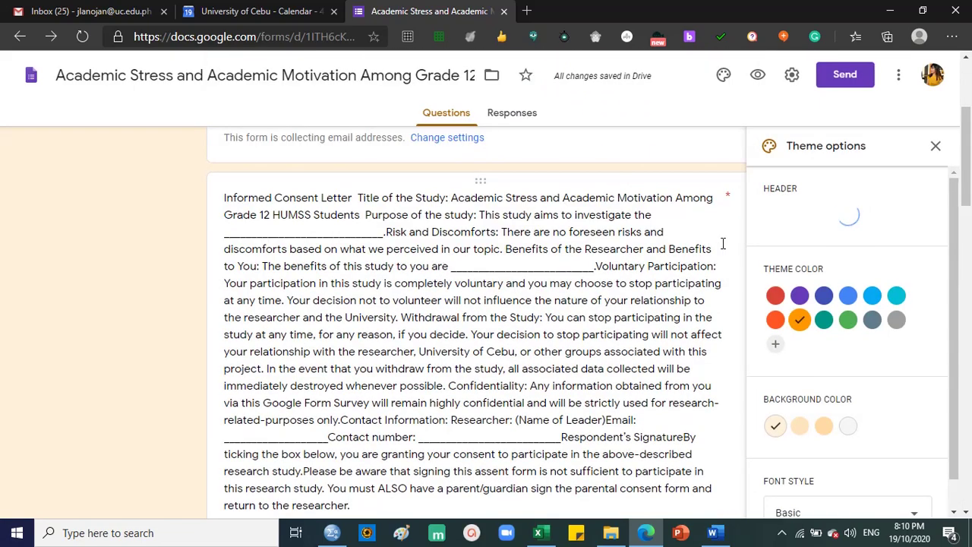
scroll(436, 260, "up", 3)
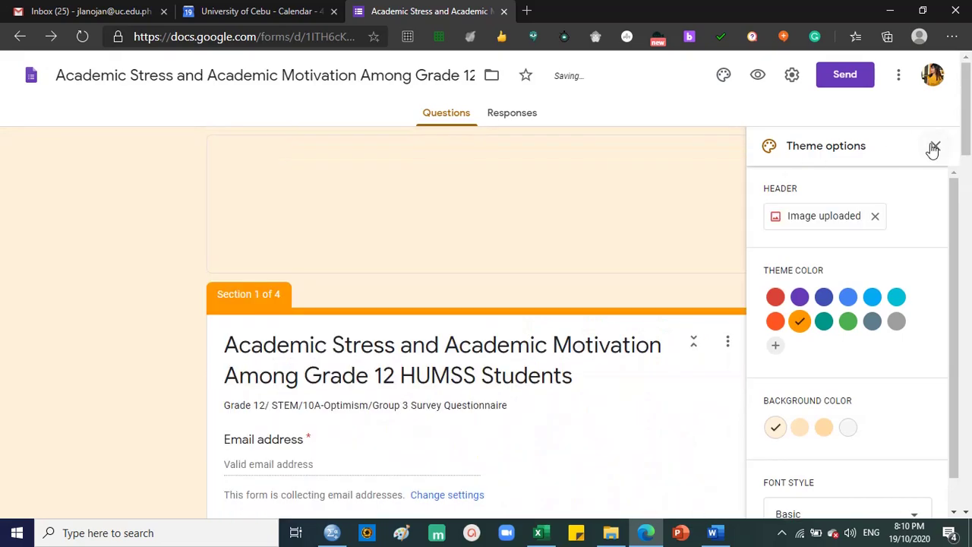
left_click(937, 148)
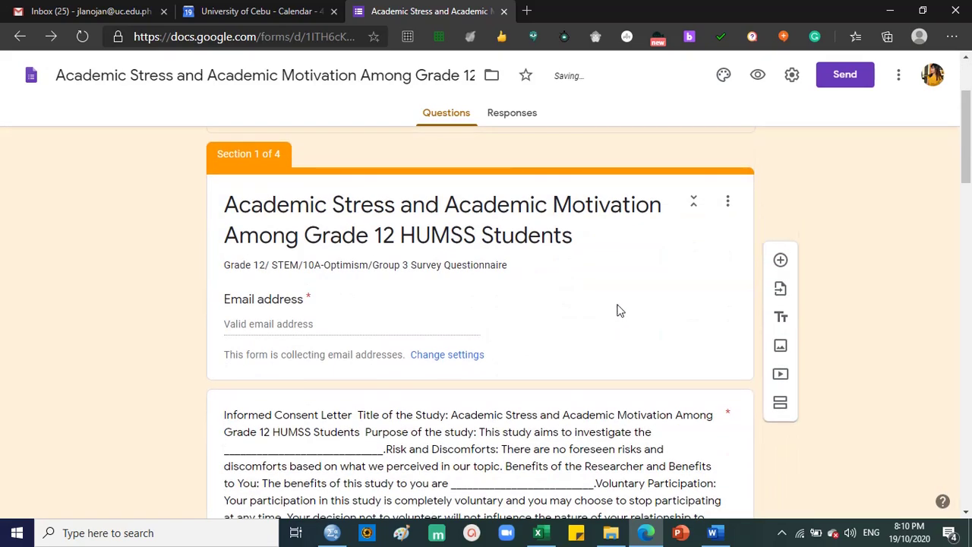
- Look through the restyled form, preview it as a respondent, and fill in the email address
scroll(491, 273, "down", 20)
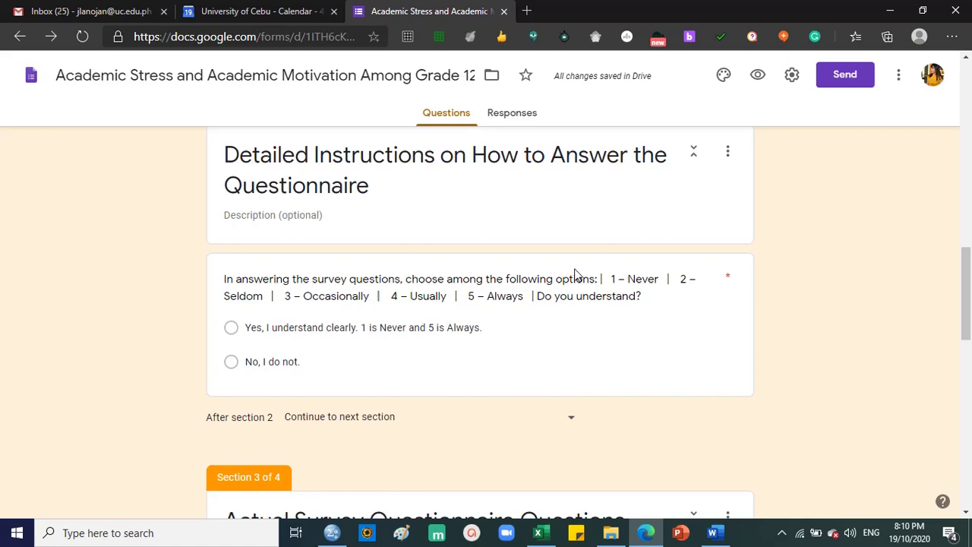
scroll(577, 272, "down", 2)
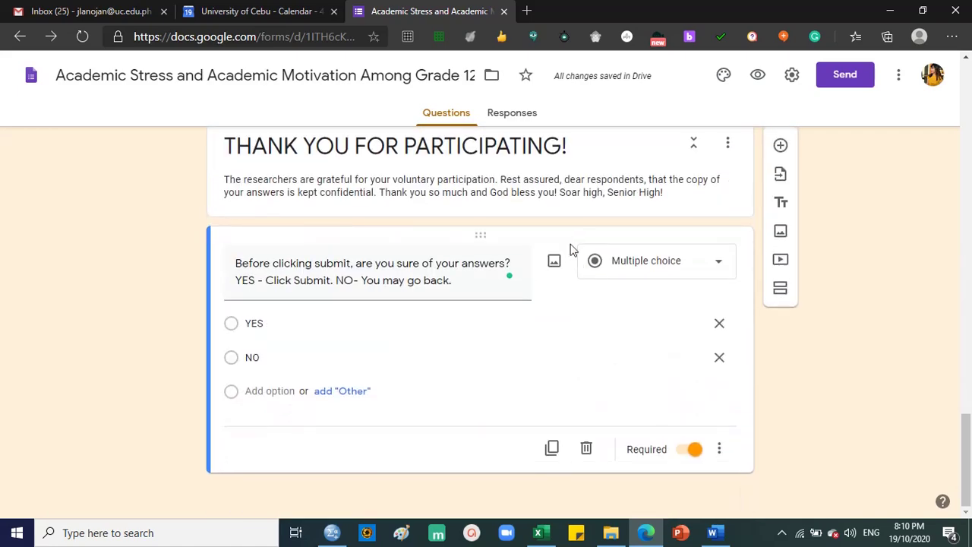
left_click(758, 76)
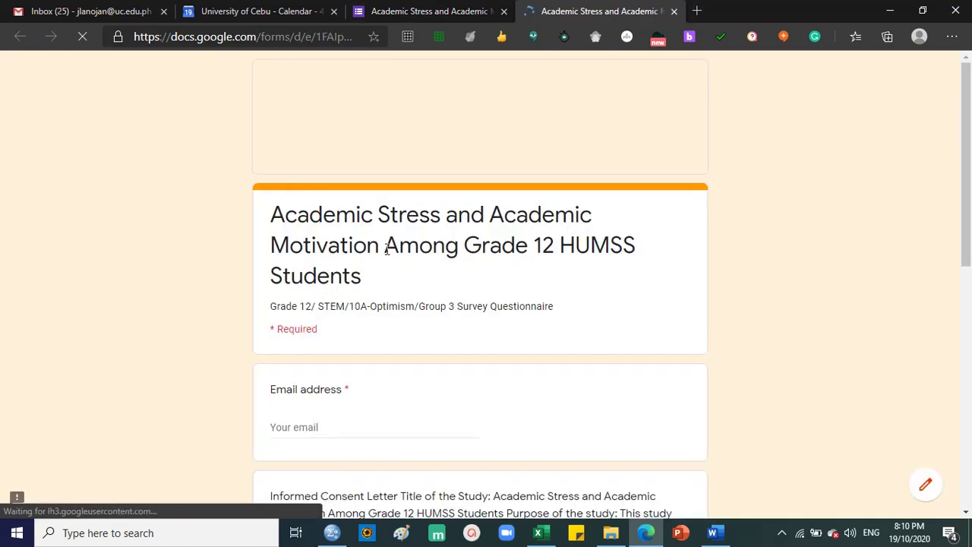
scroll(364, 342, "down", 3)
left_click(347, 216)
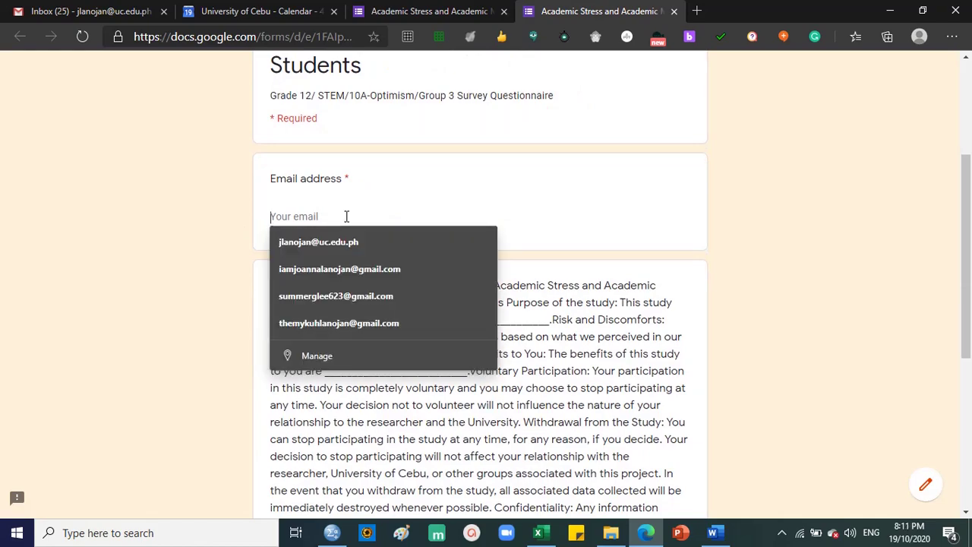
left_click(347, 243)
- Review the consent letter and its blank for the study's purpose, agree to participate, and continue to the instructions section
scroll(378, 234, "down", 5)
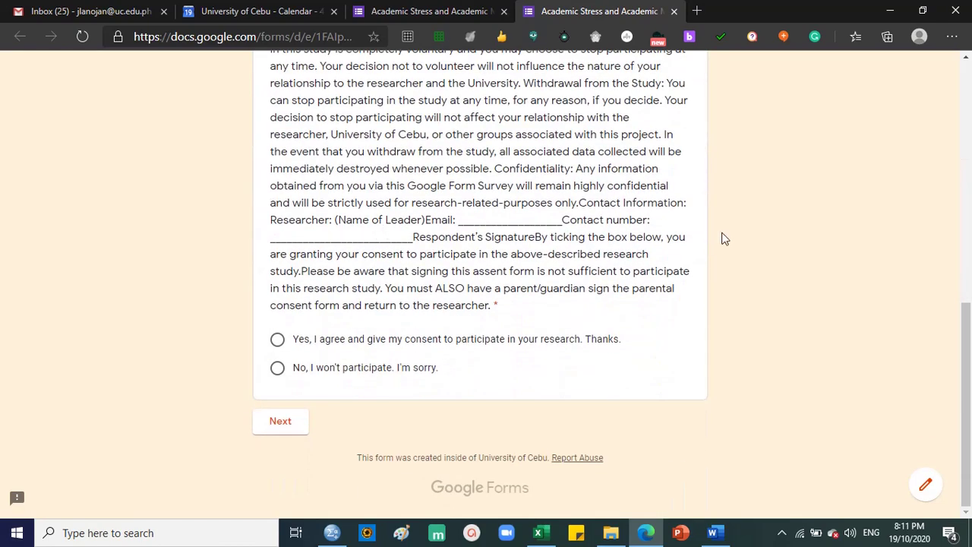
scroll(436, 272, "up", 4)
scroll(441, 270, "down", 4)
scroll(459, 276, "up", 4)
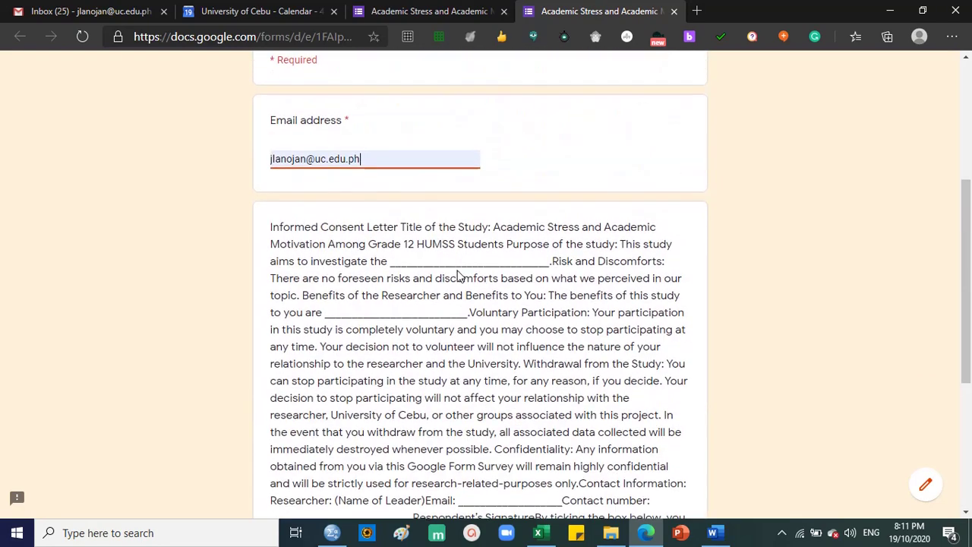
left_click_drag(395, 260, 541, 260)
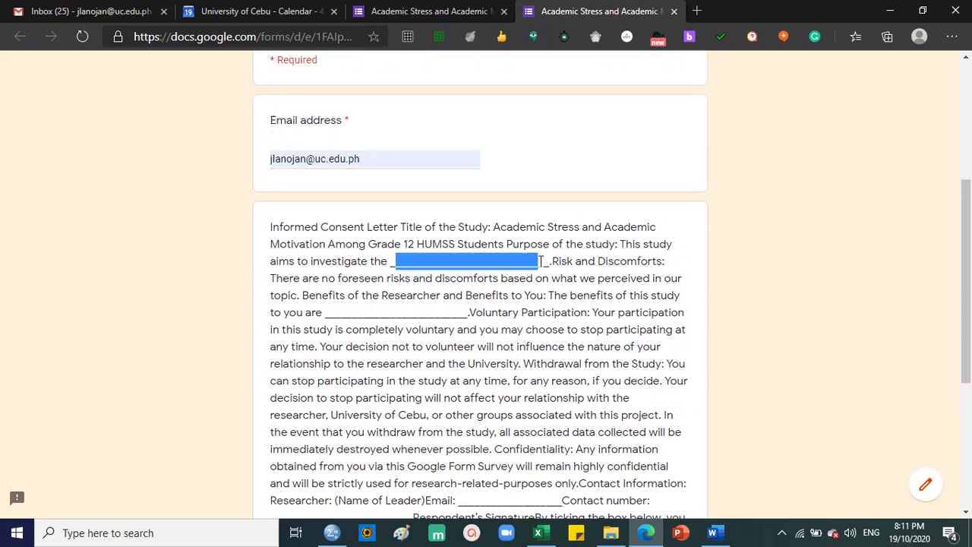
left_click(546, 261)
scroll(521, 276, "down", 4)
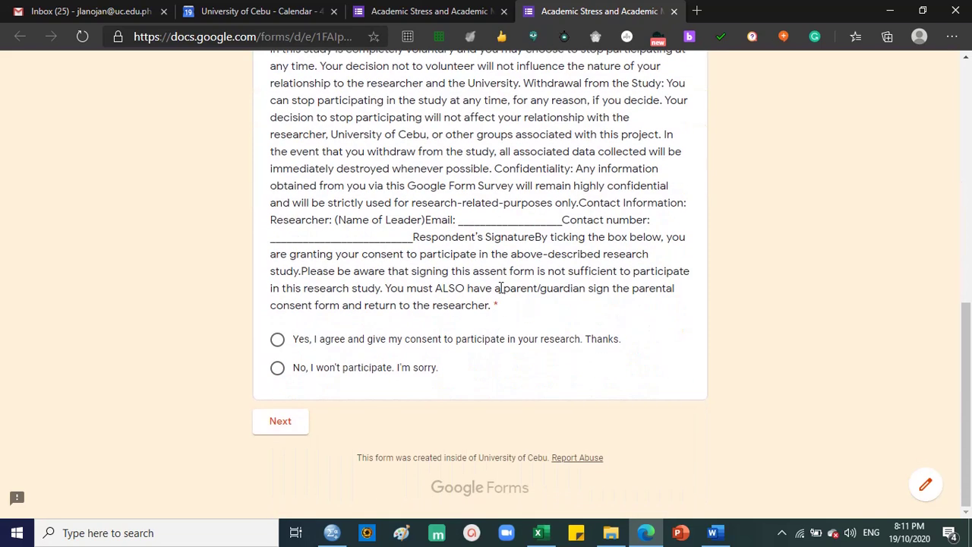
left_click(278, 341)
left_click(281, 422)
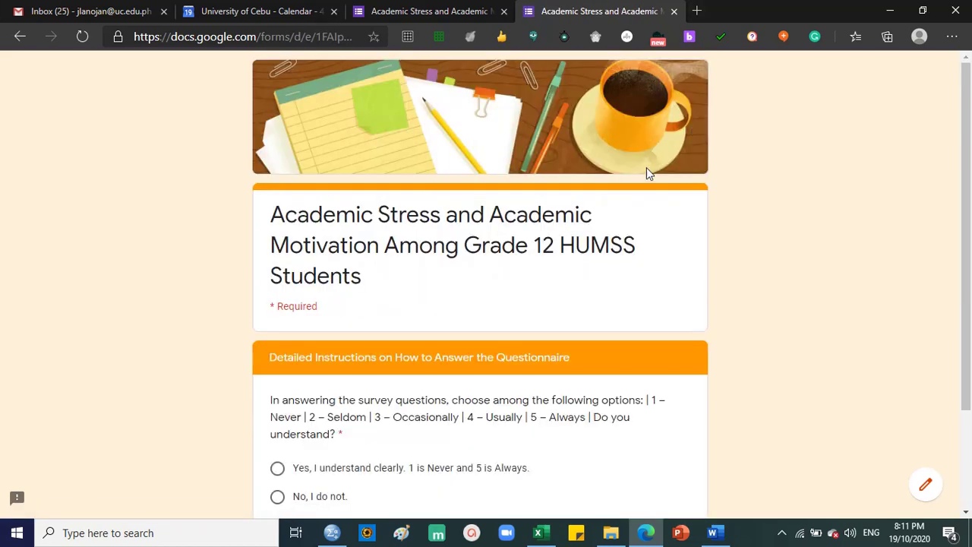
- Examine the preview's header image and detailed instructions section, with a brief look back at the form editor
scroll(654, 171, "down", 2)
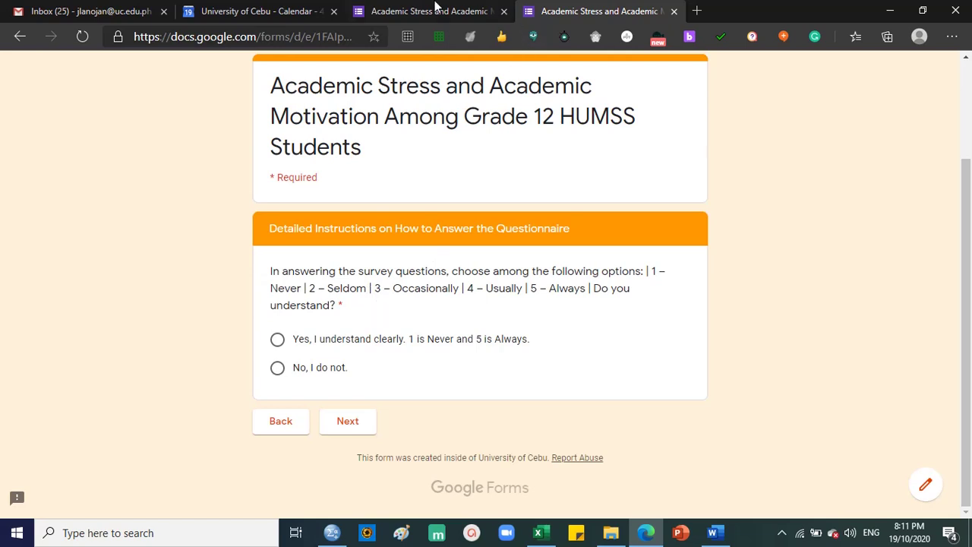
left_click(436, 8)
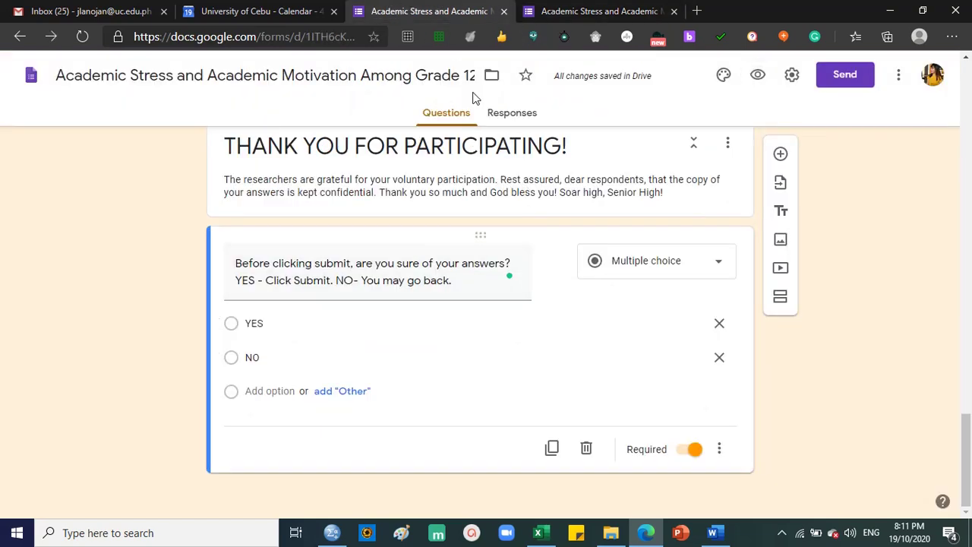
left_click(583, 9)
scroll(411, 399, "up", 1)
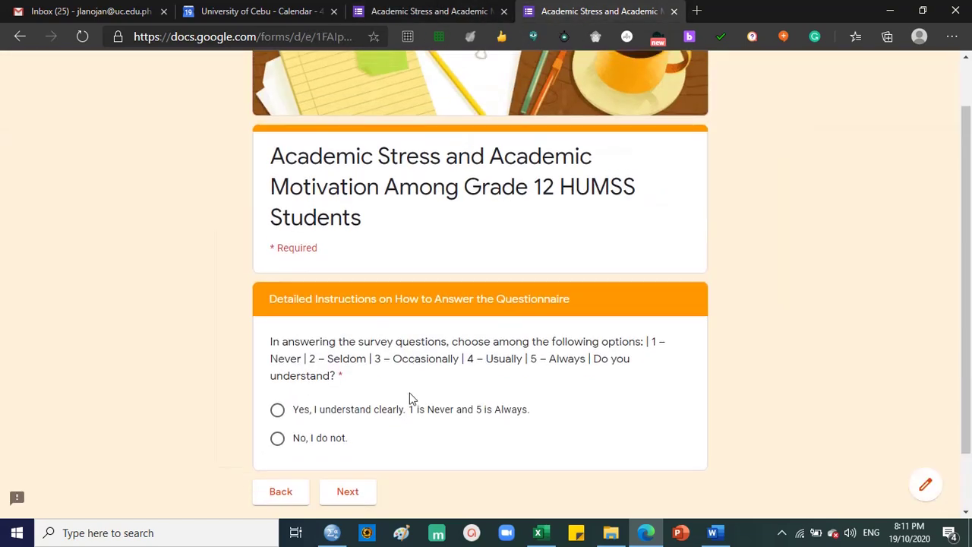
- Return to the consent question, try the "No, I won't participate. I'm sorry." answer, reselect the consenting answer, and continue to the instructions
left_click(290, 503)
scroll(436, 348, "down", 7)
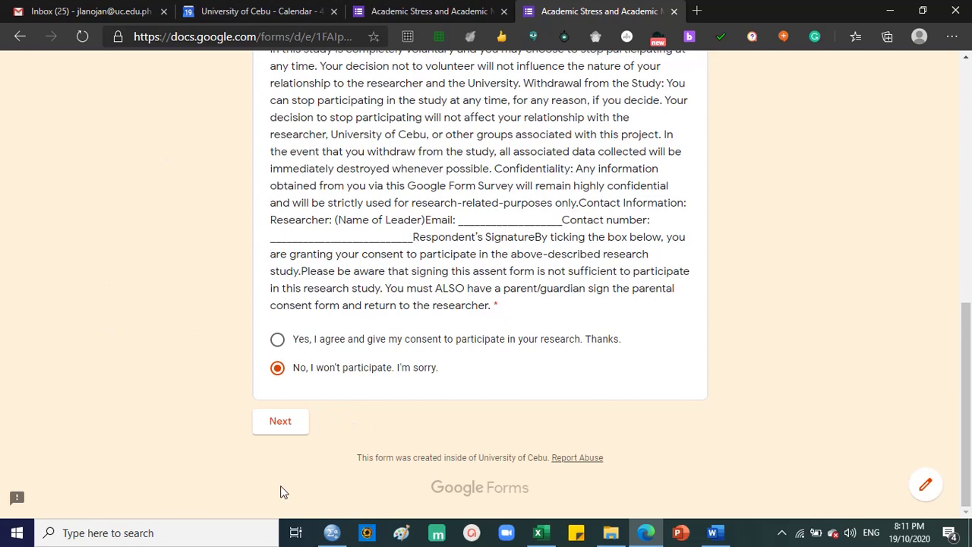
left_click(279, 343)
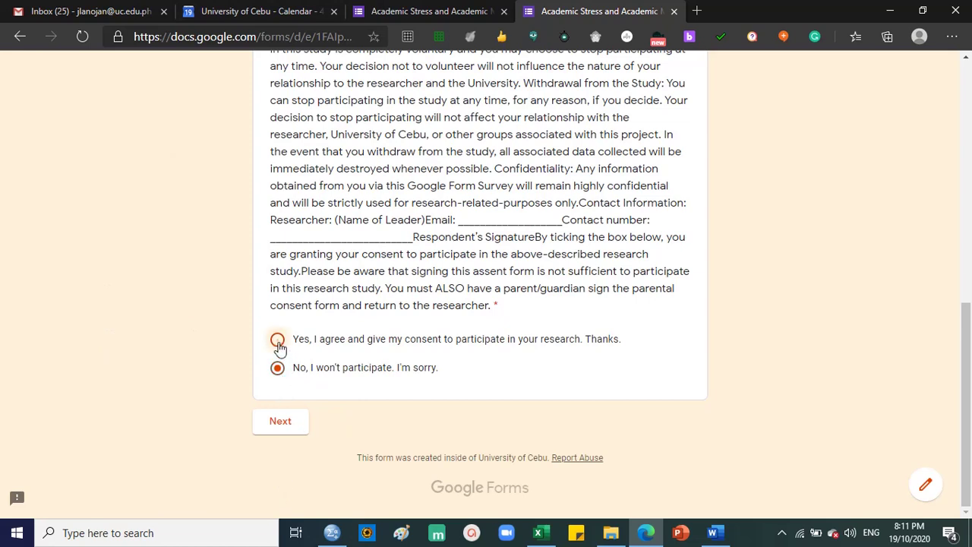
left_click(281, 422)
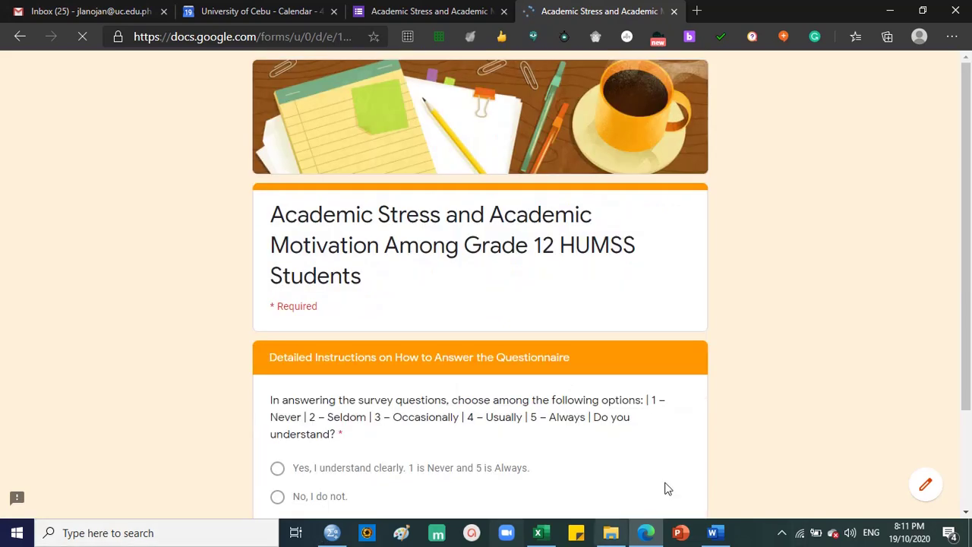
- Answer "Yes, I understand clearly. 1 is Never and 5 is Always.", continue to the actual survey questions, and review their description and options
scroll(681, 179, "down", 2)
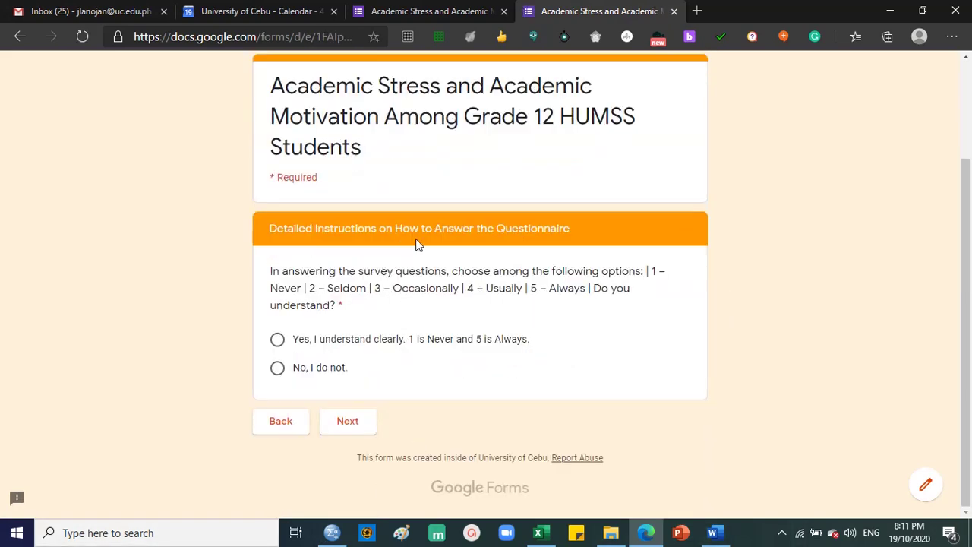
left_click(288, 343)
left_click(347, 420)
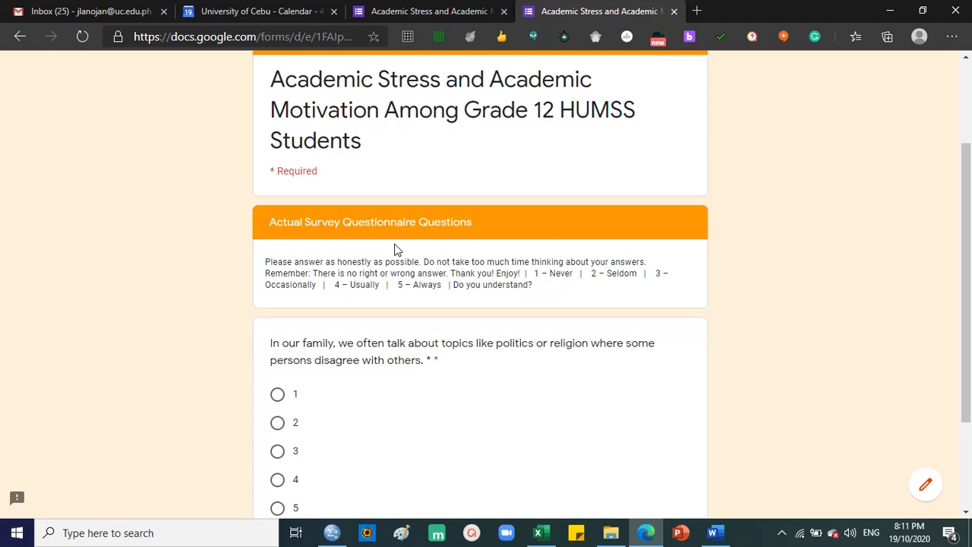
scroll(455, 309, "down", 2)
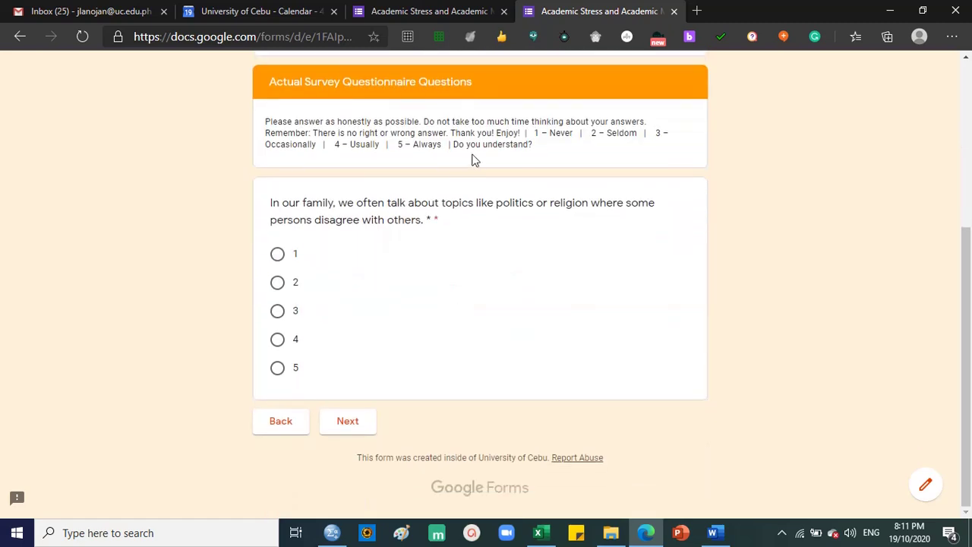
- Answer 1 to the family discussion question, confirm the answers with YES in the closing section, and submit the test response
left_click(278, 255)
left_click(349, 421)
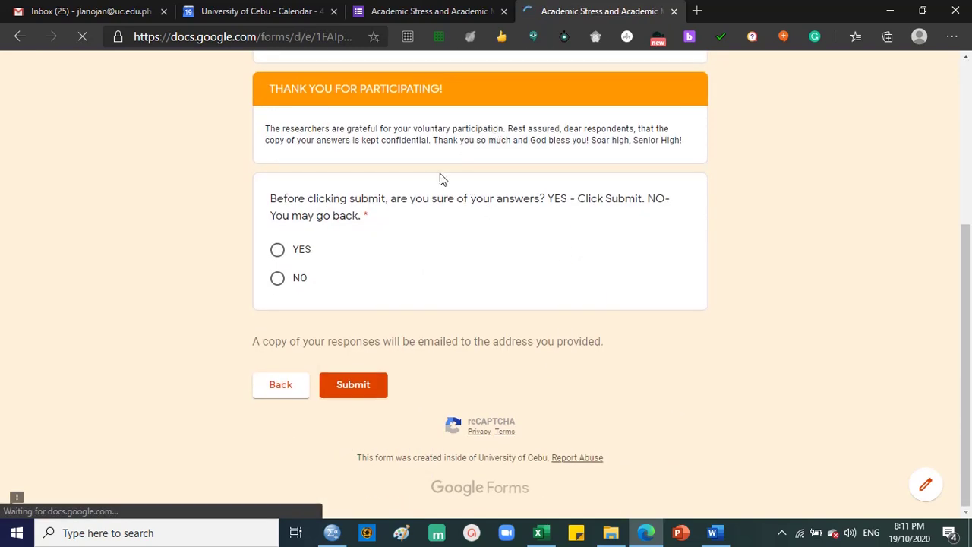
scroll(347, 355, "up", 1)
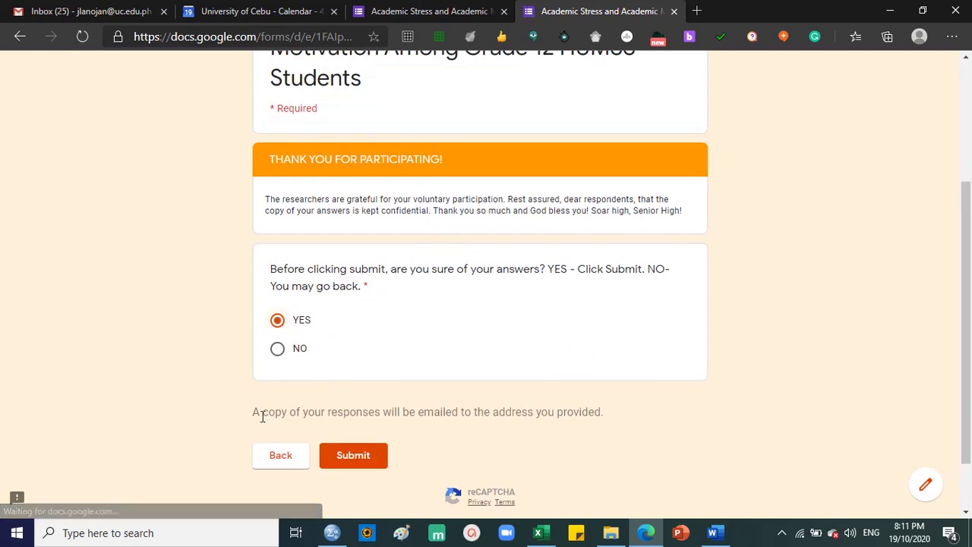
left_click_drag(262, 414, 593, 408)
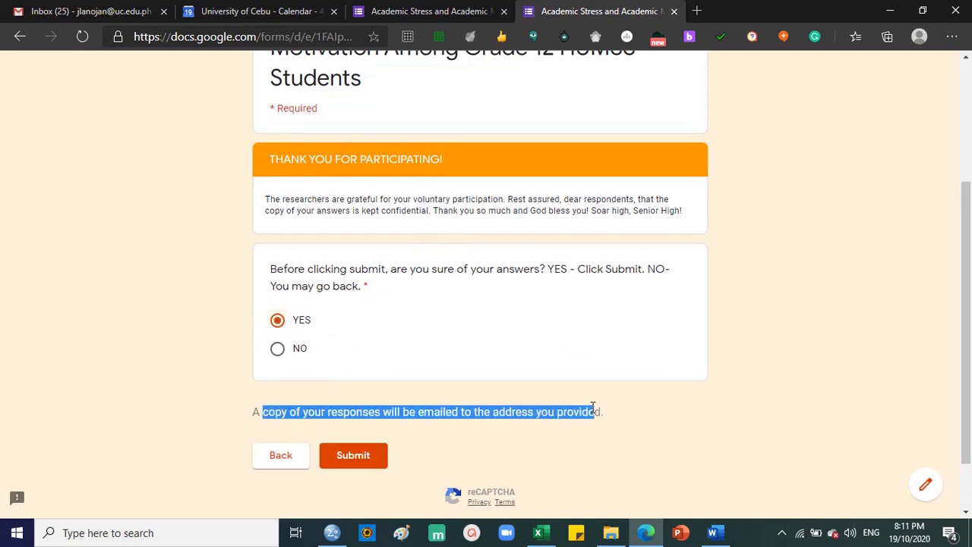
left_click(352, 458)
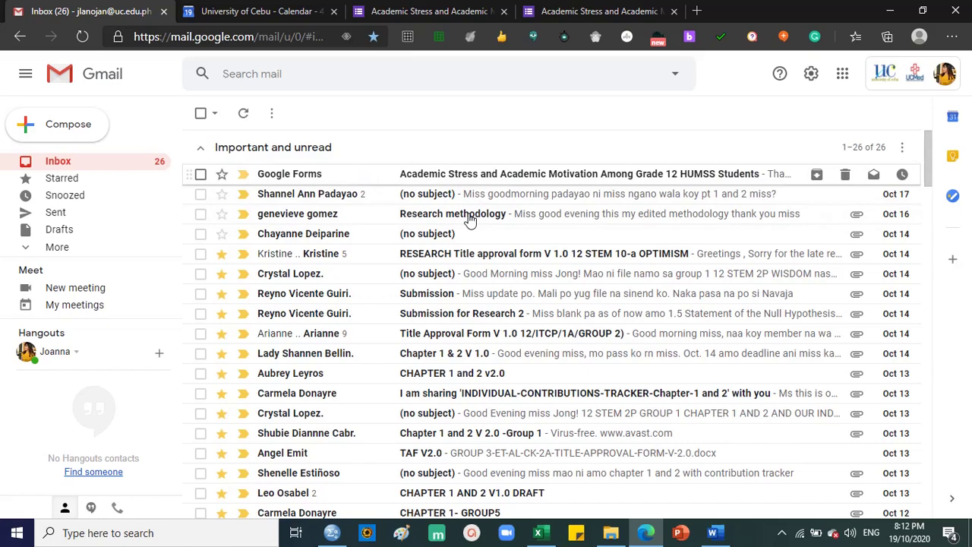
- Open the Google Forms response receipt in Gmail and review the copied answers through to the closing section
left_click(476, 218)
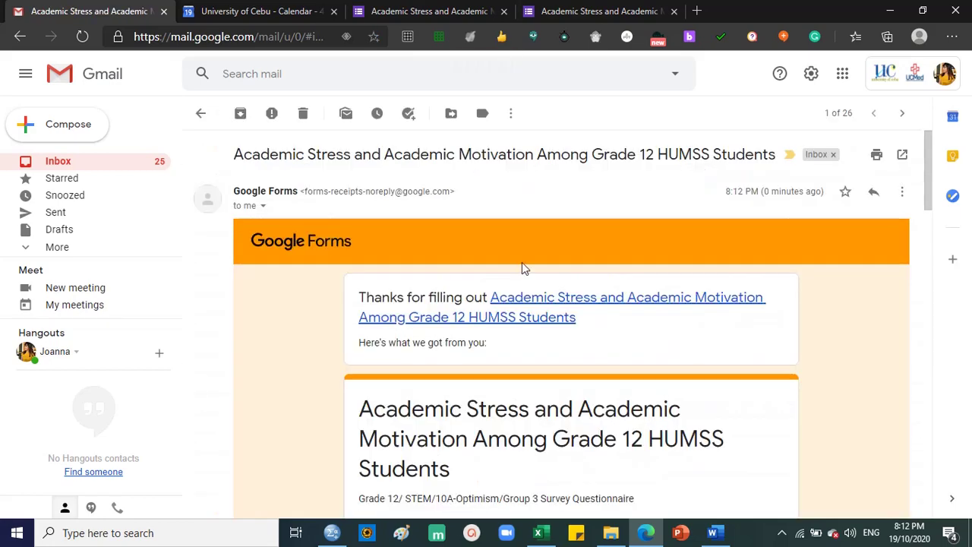
scroll(542, 265, "down", 2)
scroll(627, 279, "down", 10)
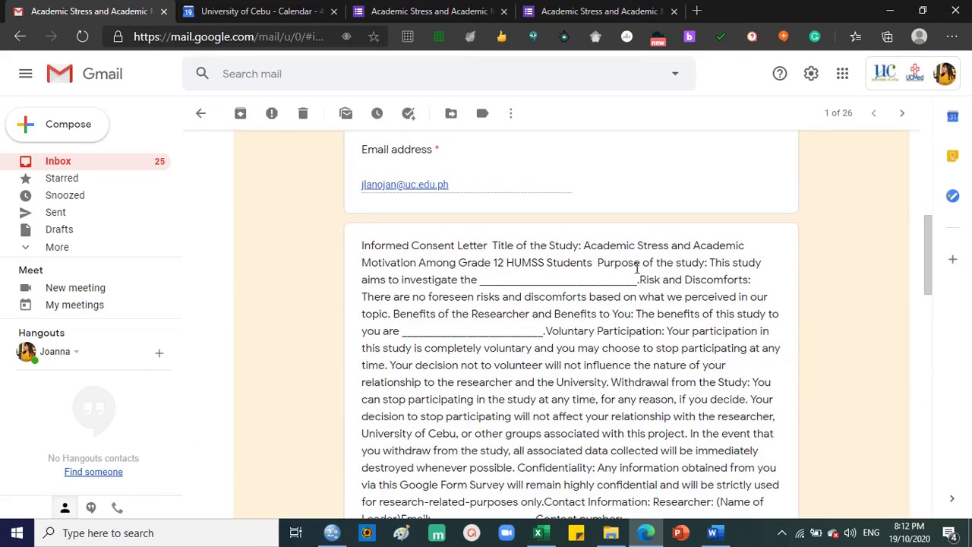
scroll(497, 327, "down", 10)
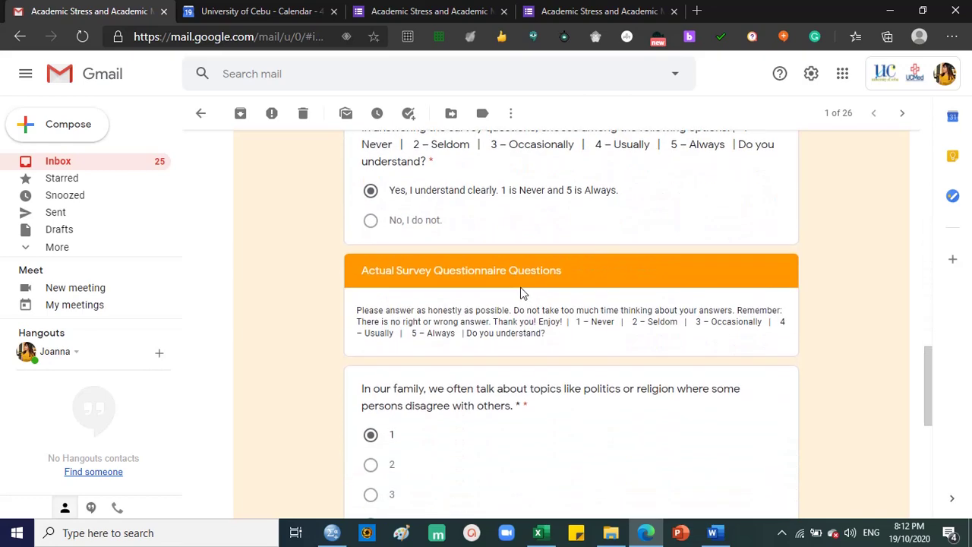
scroll(536, 299, "down", 2)
scroll(537, 300, "up", 2)
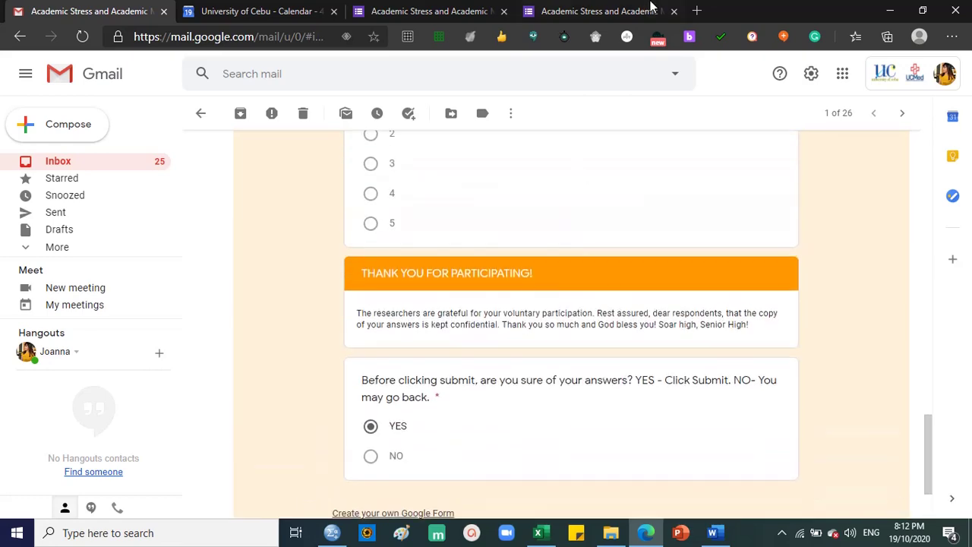
- Close the submitted survey page and check the form's response summary in the editor before returning to the questions
left_click(646, 11)
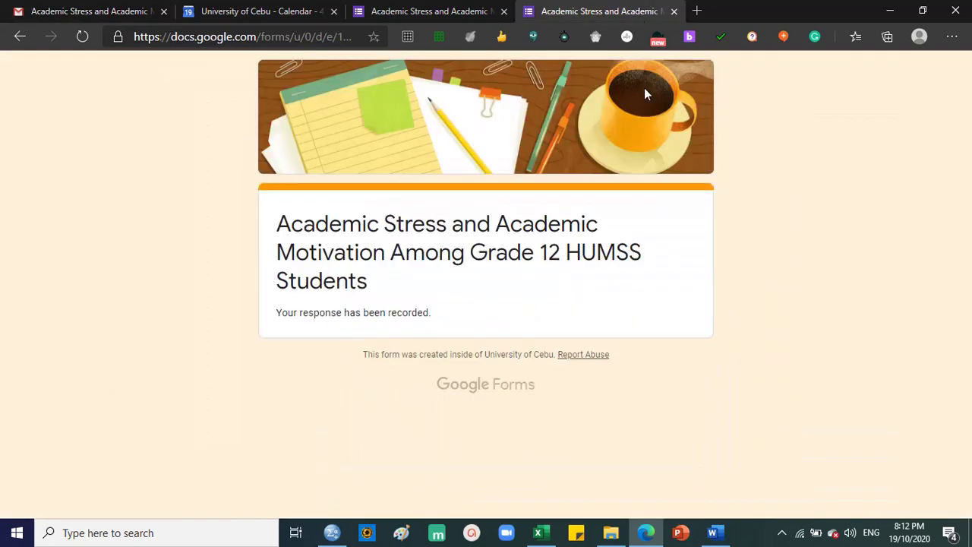
left_click(673, 12)
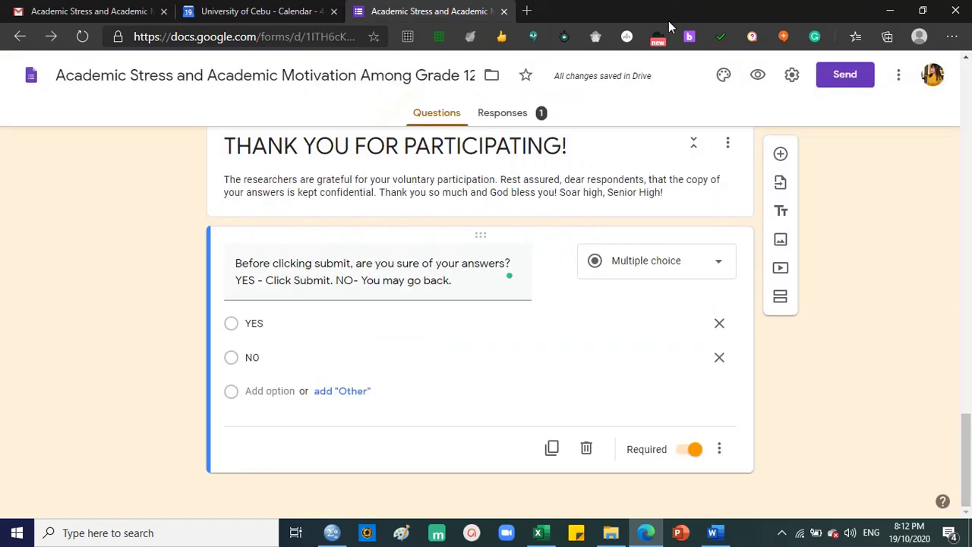
left_click(510, 114)
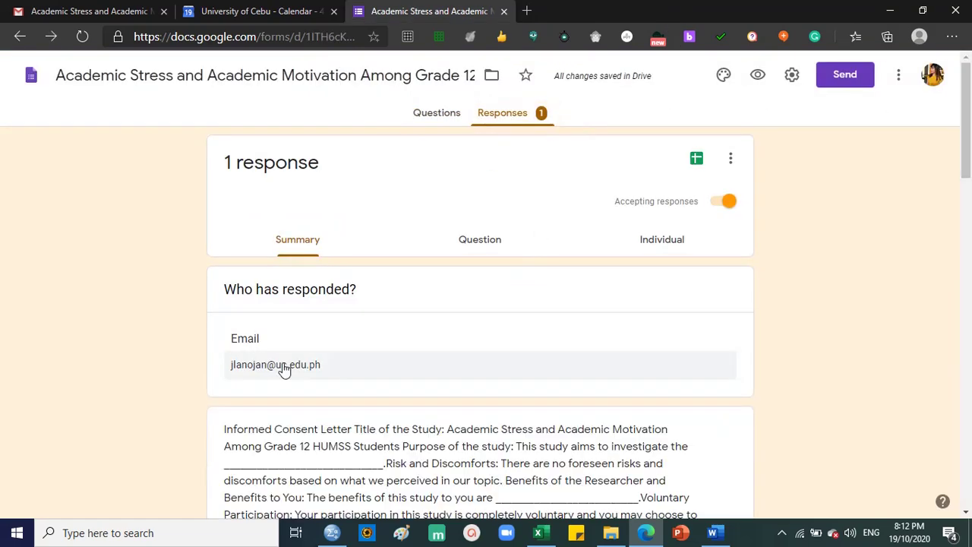
left_click(433, 114)
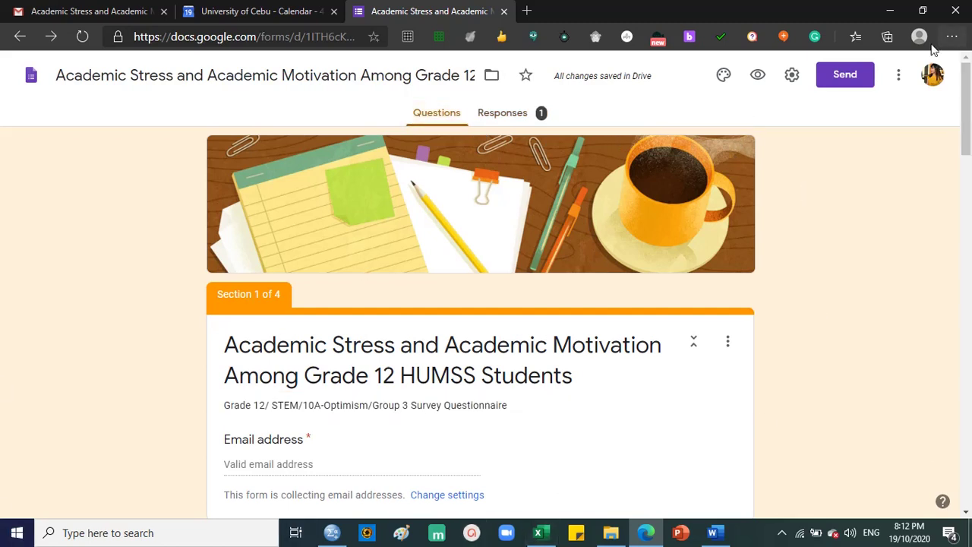
- Generate a shortened sharing link for the form, copy it, and close the Send form dialog
left_click(852, 87)
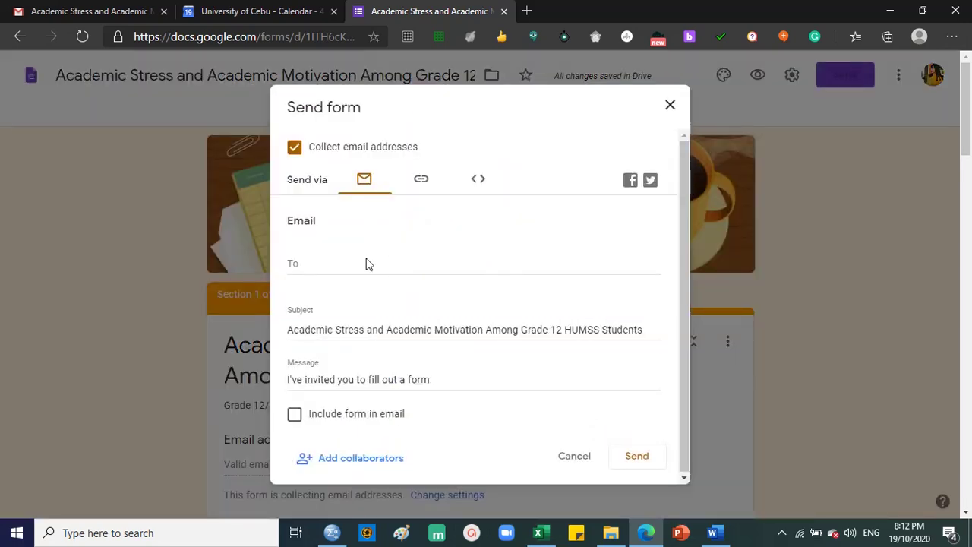
left_click(423, 182)
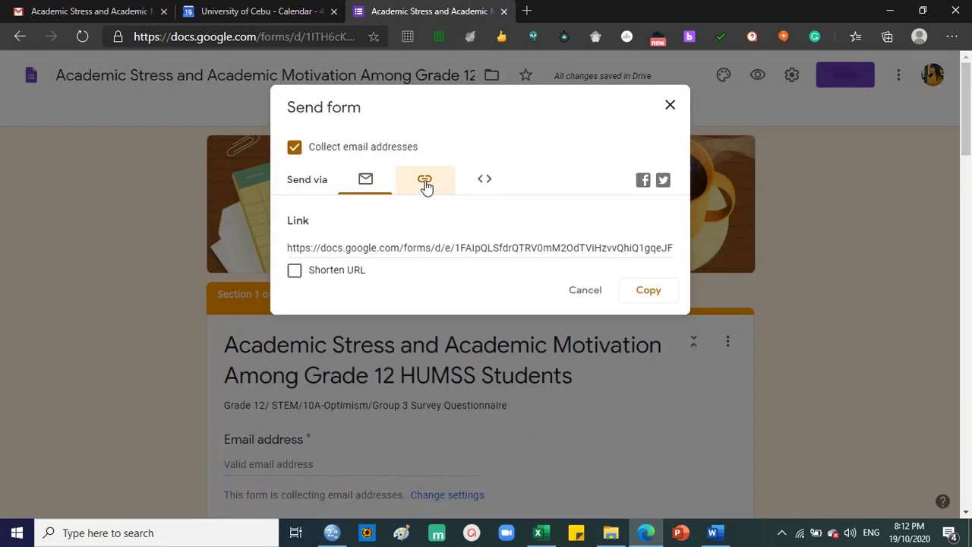
left_click(294, 271)
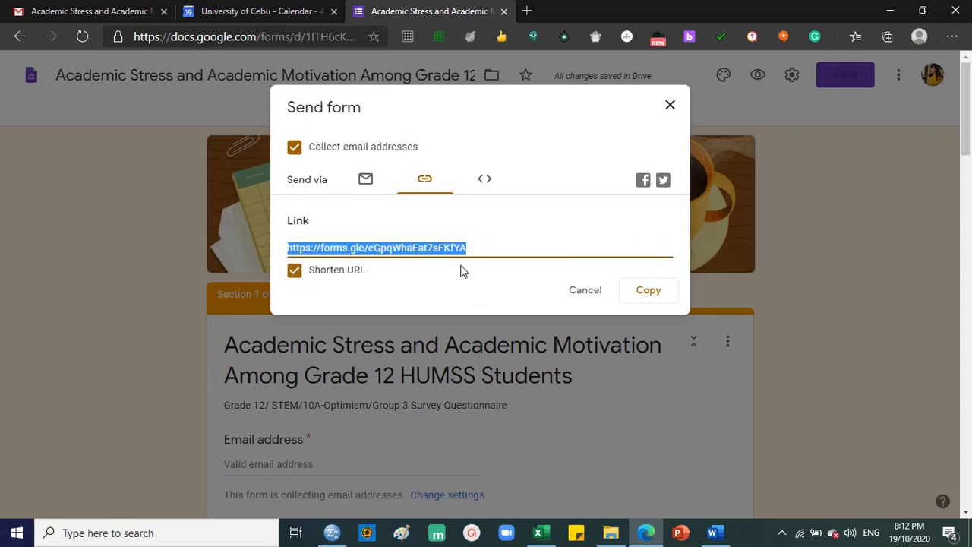
left_click(650, 291)
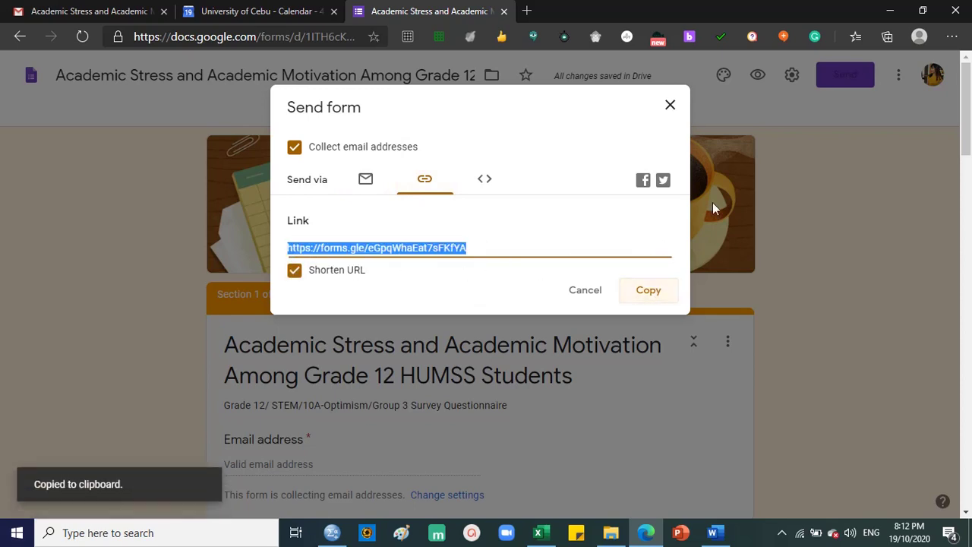
left_click(672, 106)
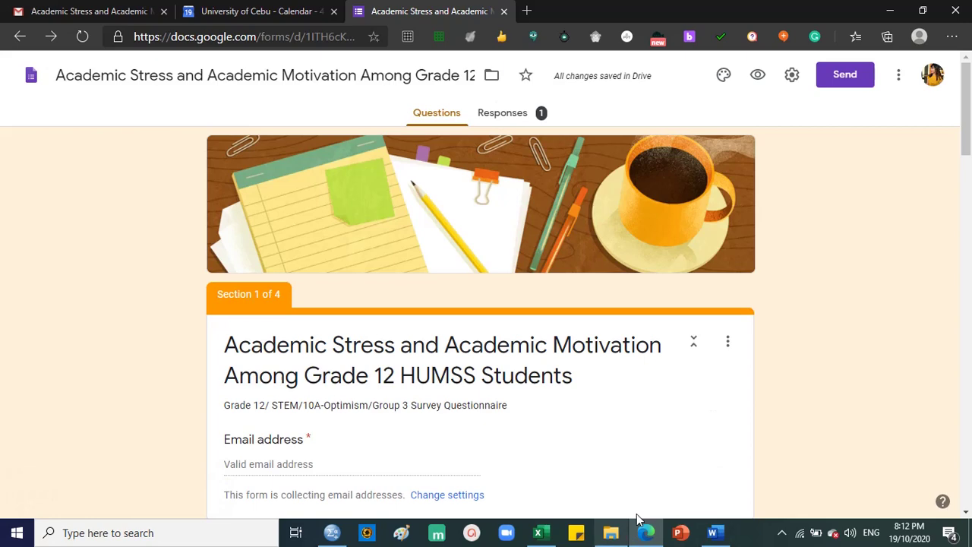
- Switch to Sticky Notes to look at the note holding the chapter submission link and message, and return to the form editor
left_click(576, 532)
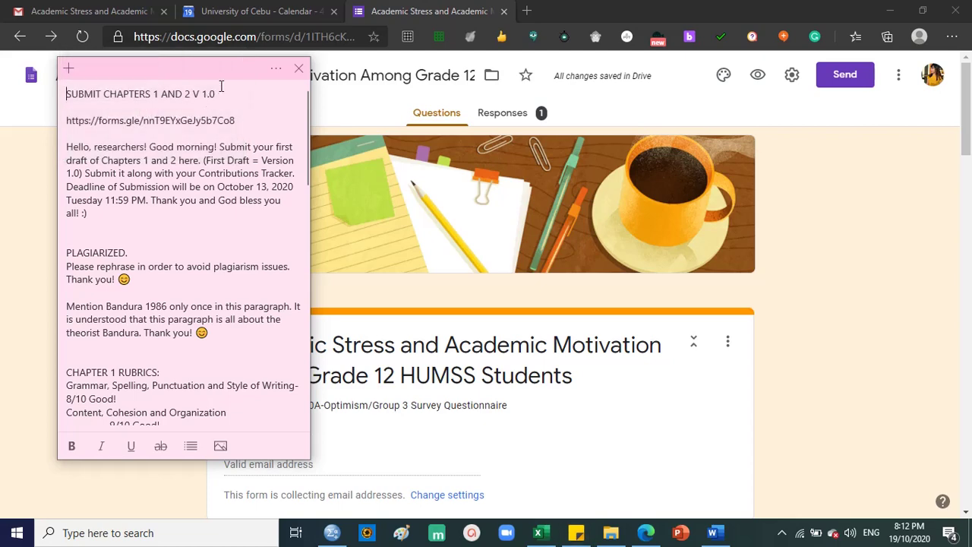
left_click_drag(233, 73, 218, 112)
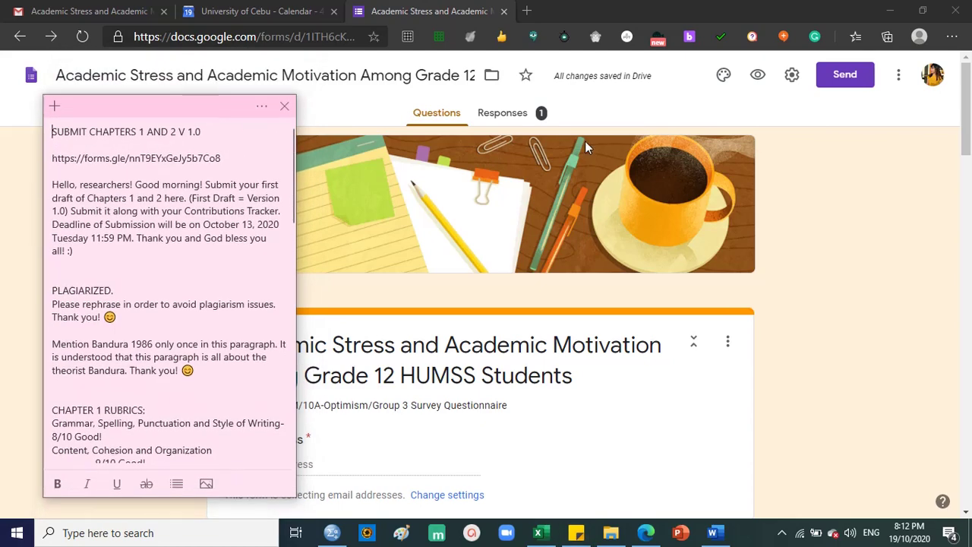
left_click(862, 209)
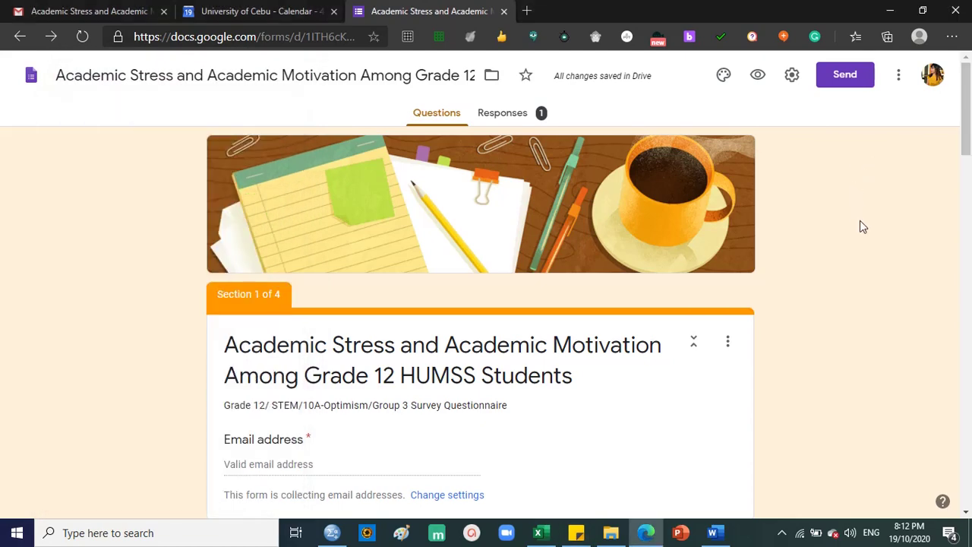